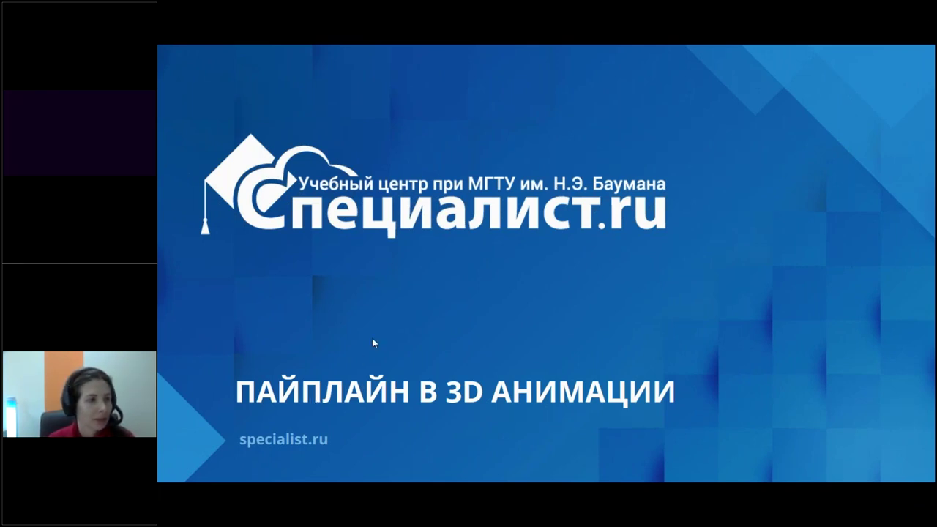
Advance the slideshow from the title slide to the event speakers slide.
{"action": "left_click", "coordinate": [188, 472]}
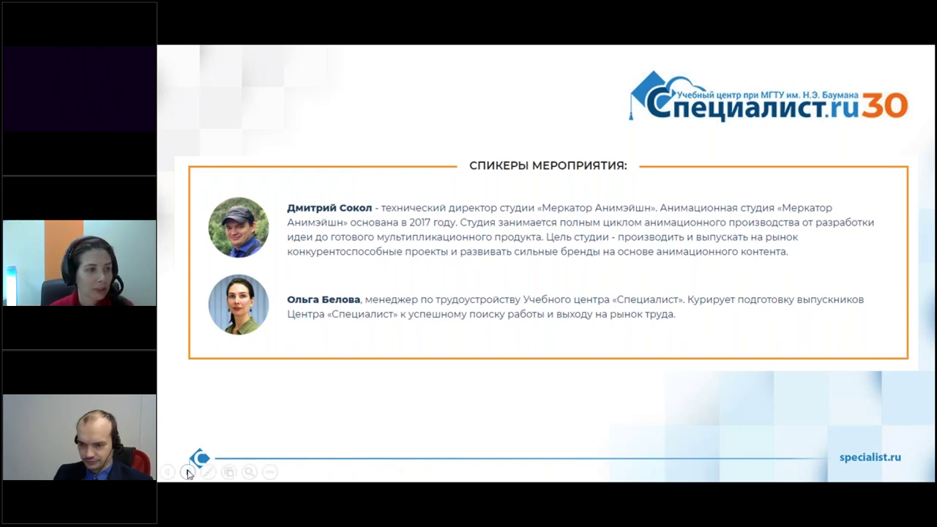
Advance through the world-map, graduate employment and labour-market slides to the free job-search course slide.
{"action": "left_click", "coordinate": [188, 473]}
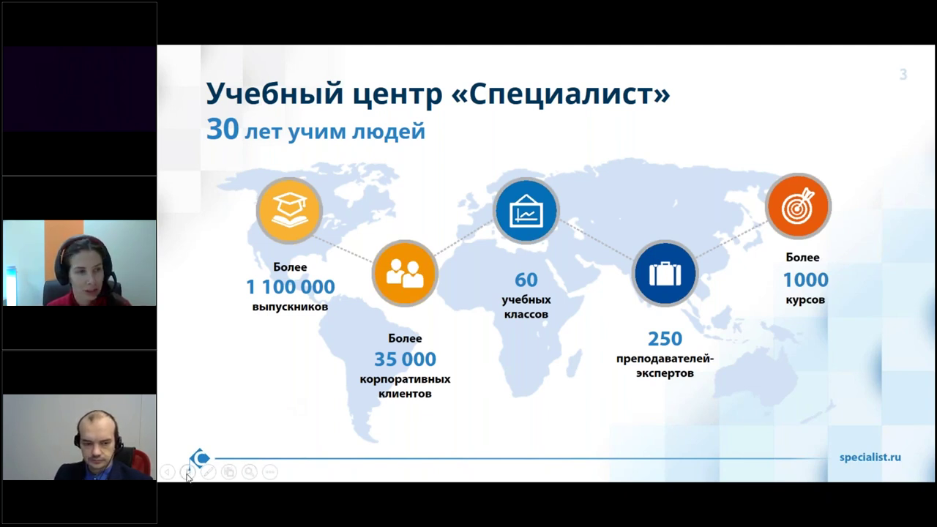
{"action": "left_click", "coordinate": [187, 473]}
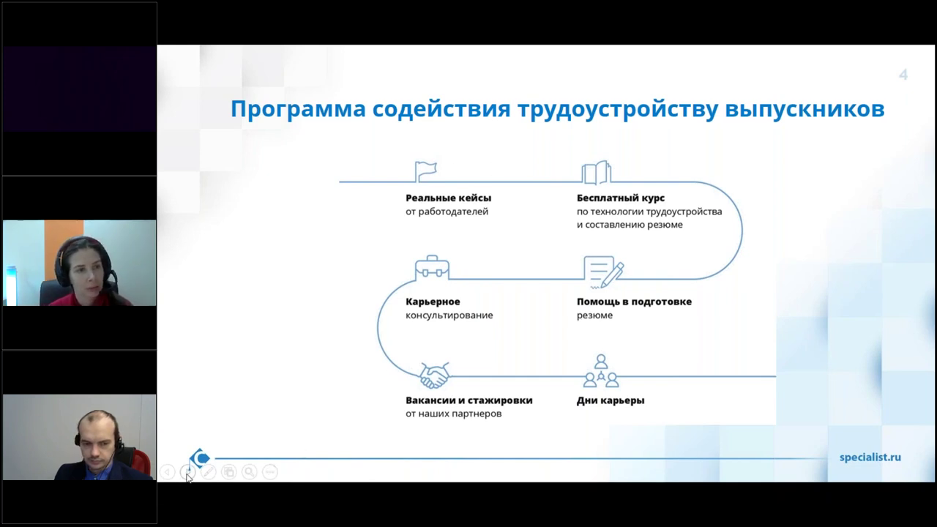
{"action": "left_click", "coordinate": [187, 473]}
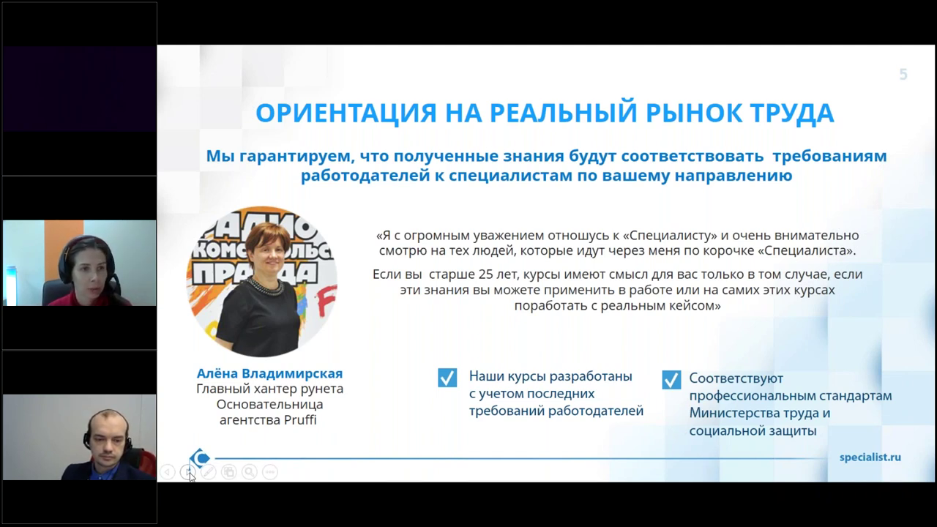
{"action": "left_click", "coordinate": [188, 473]}
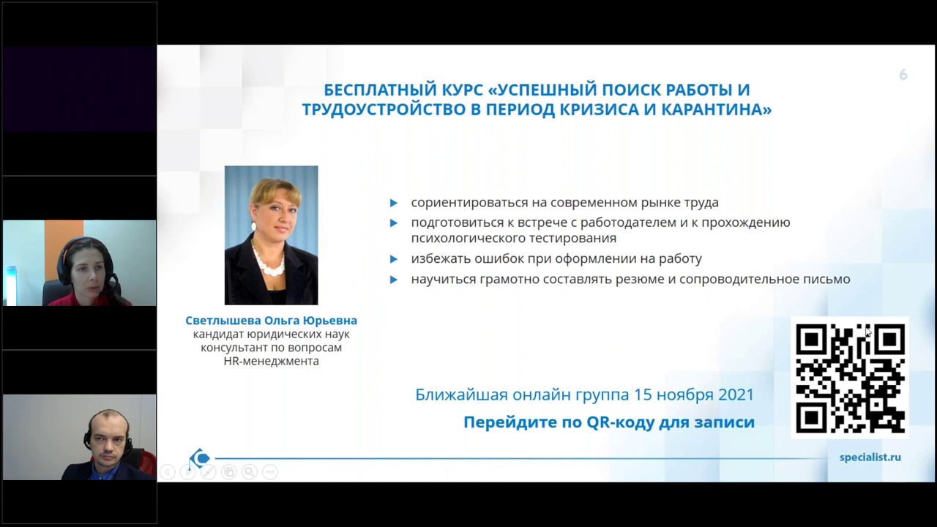
Advance to slide 7, «Бесплатные консультации по трудоустройству».
{"action": "left_click", "coordinate": [187, 473]}
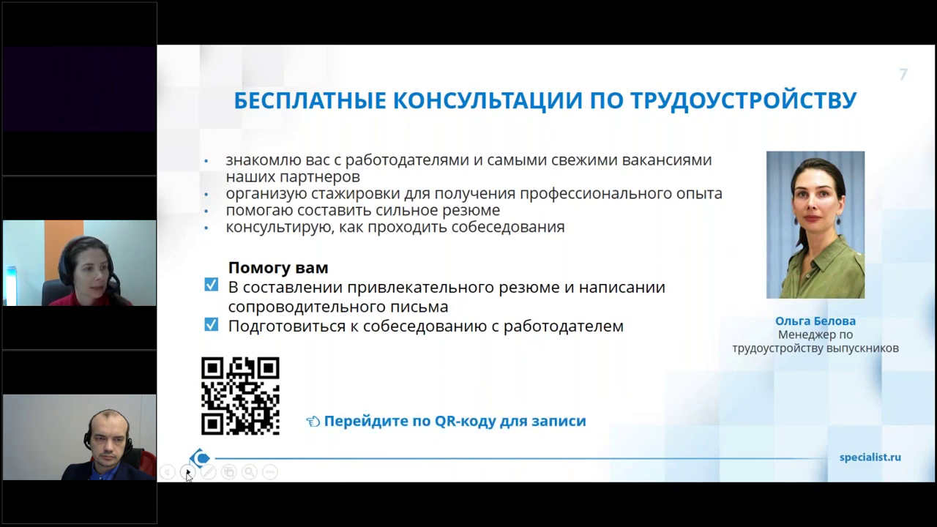
Advance past the online career days and partner vacancies slides to the 3D pipeline development slide.
{"action": "left_click", "coordinate": [188, 472]}
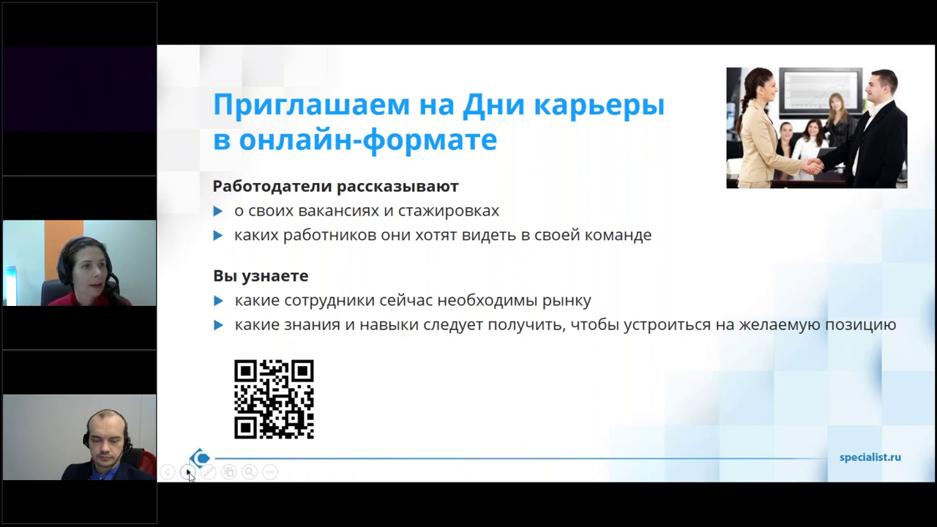
{"action": "left_click", "coordinate": [187, 473]}
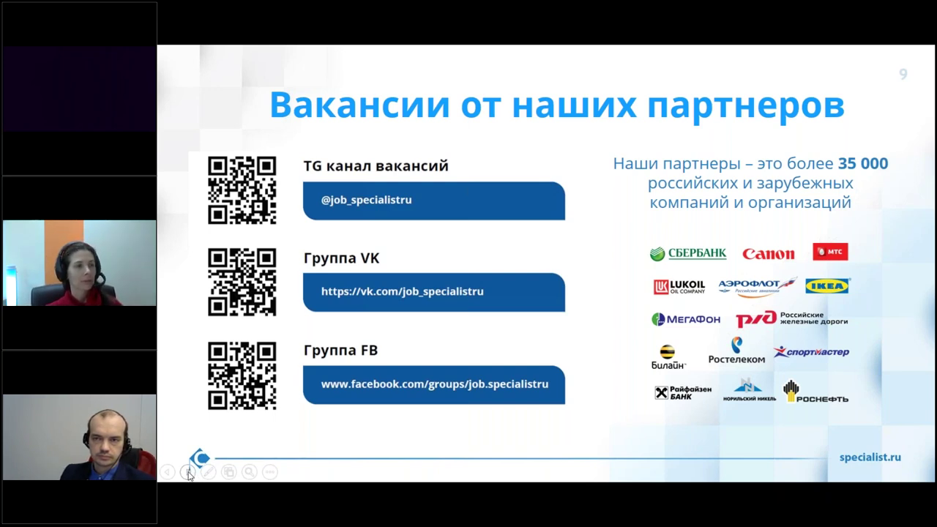
{"action": "left_click", "coordinate": [189, 473]}
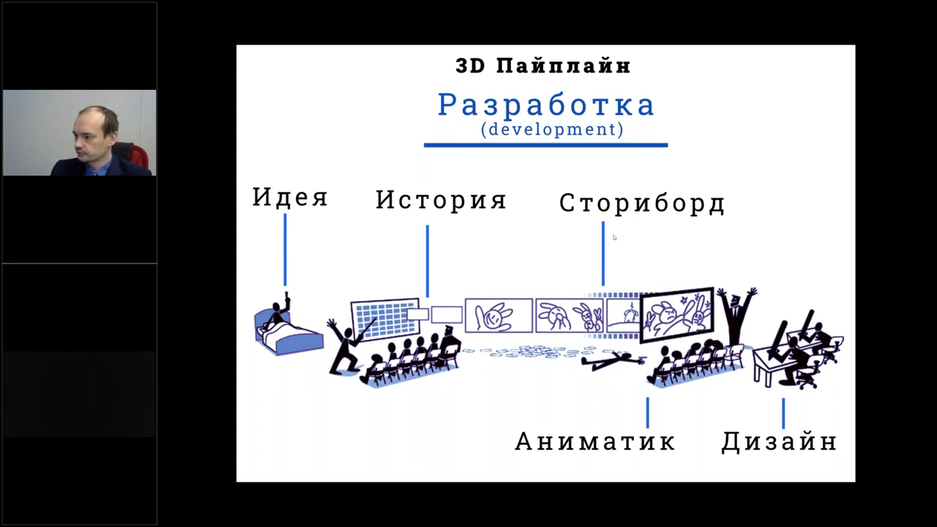
Leave the full-screen view of the «3D Пайплайн — Разработка» slide image.
{"action": "key", "text": "Escape"}
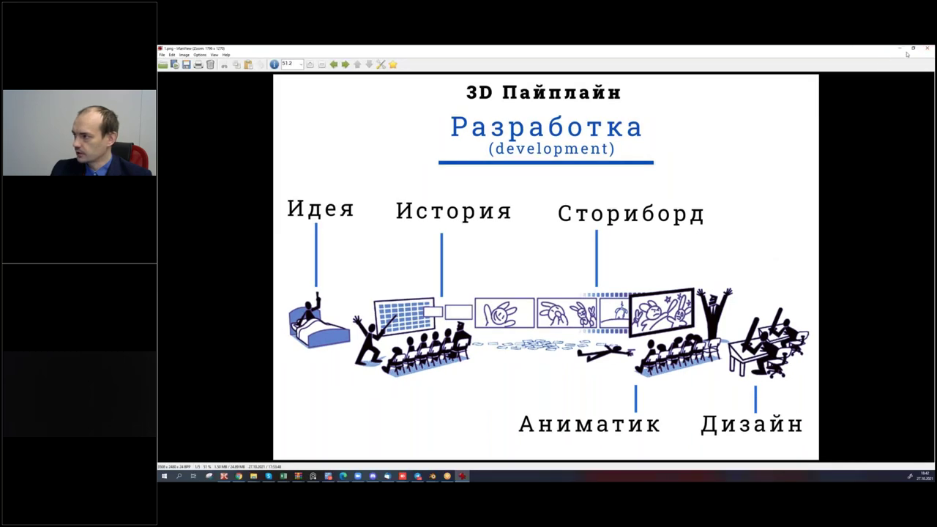
Shrink the image viewer into a smaller window and switch between it and File Explorer.
{"action": "mouse_move", "coordinate": [834, 49]}
{"action": "left_mouse_down"}
{"action": "mouse_move", "coordinate": [830, 85]}
{"action": "mouse_move", "coordinate": [710, 61]}
{"action": "left_mouse_up"}
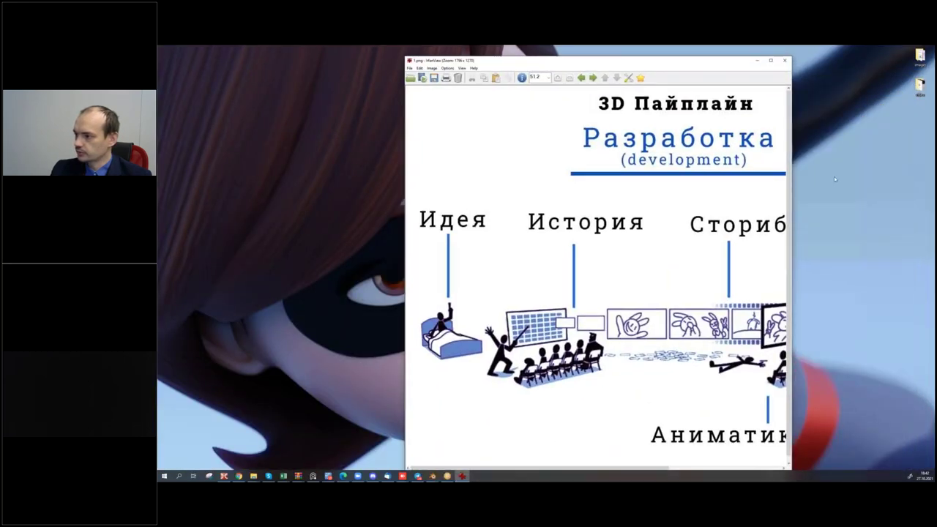
{"action": "mouse_move", "coordinate": [795, 57]}
{"action": "left_mouse_down"}
{"action": "mouse_move", "coordinate": [899, 183]}
{"action": "mouse_move", "coordinate": [820, 118]}
{"action": "left_mouse_up"}
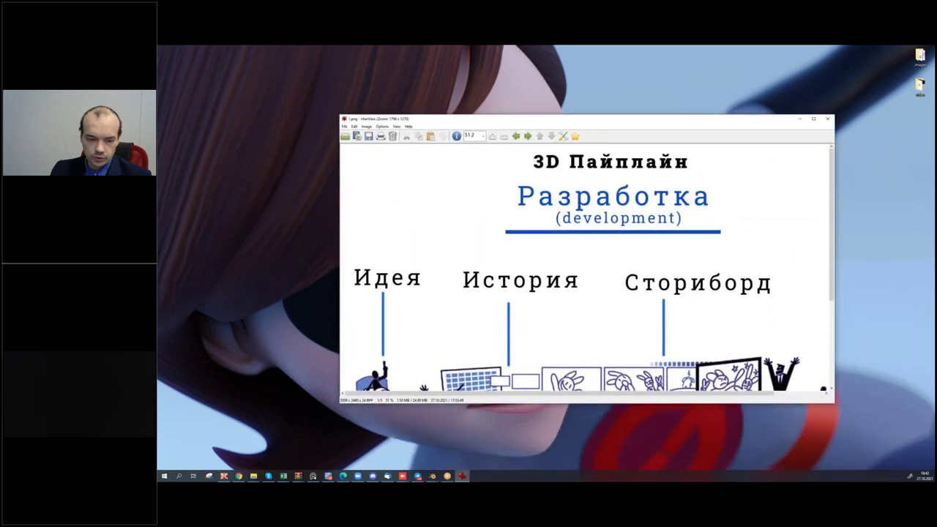
{"action": "key", "text": "alt+Tab"}
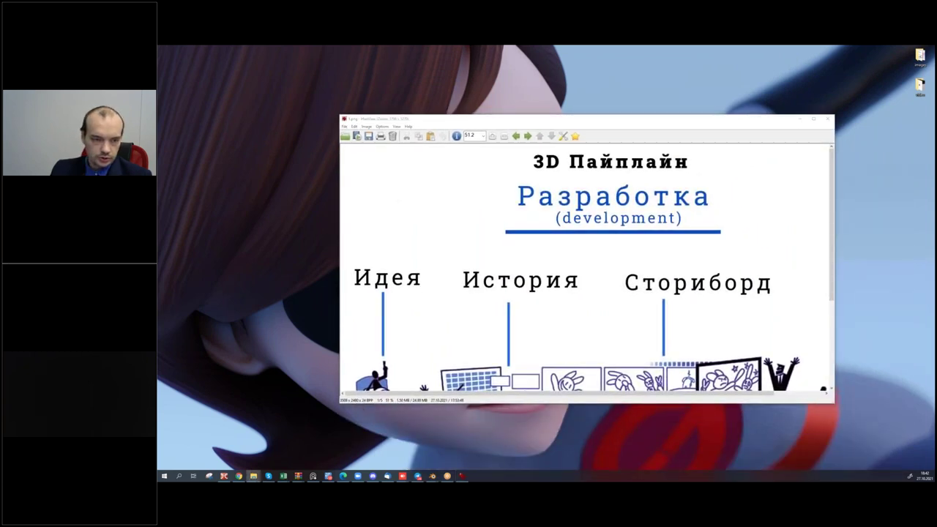
{"action": "key", "text": "alt+Tab"}
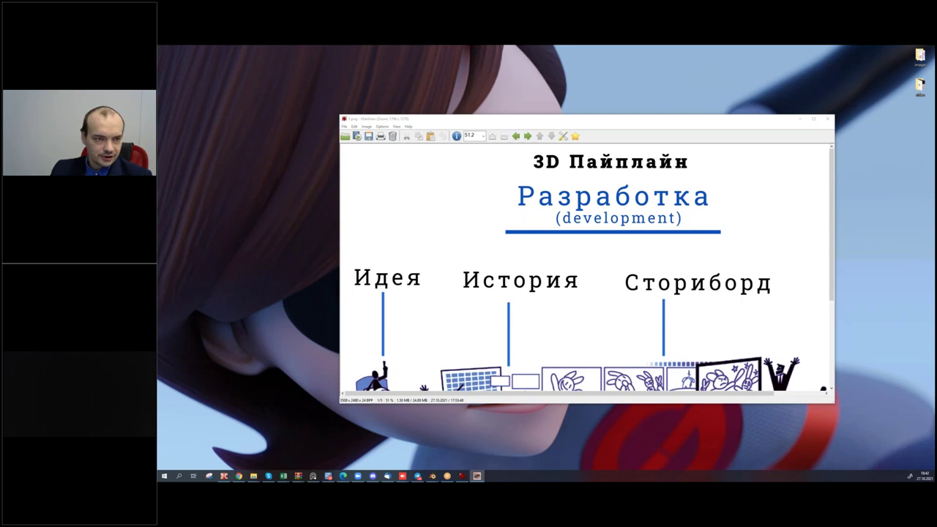
{"action": "key", "text": "alt+Tab"}
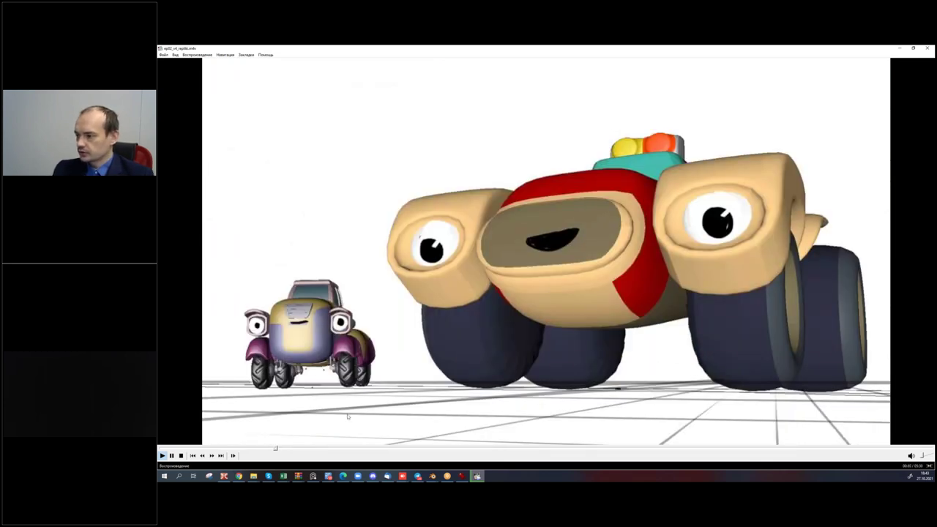
Skip ahead to the race scene in the car animatic, then minimize the player to reveal the slide viewer.
{"action": "left_click", "coordinate": [328, 449]}
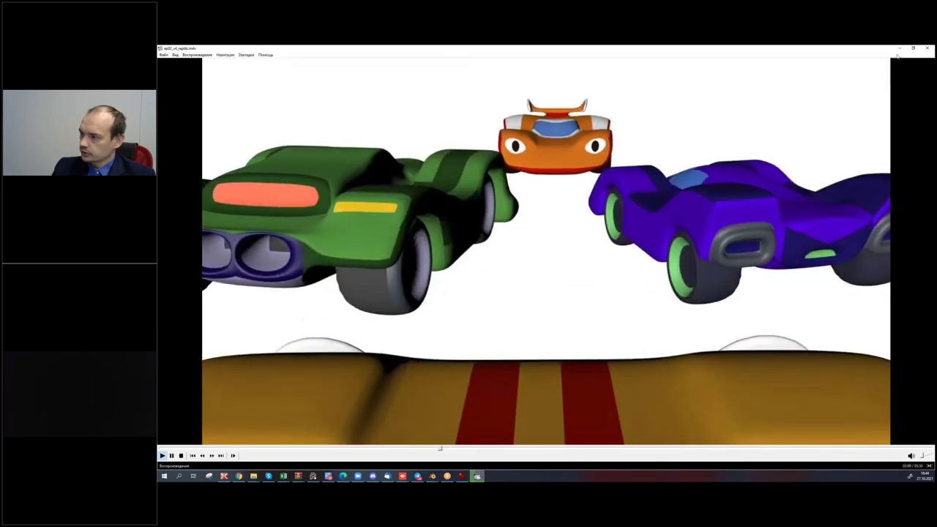
{"action": "left_click", "coordinate": [899, 48]}
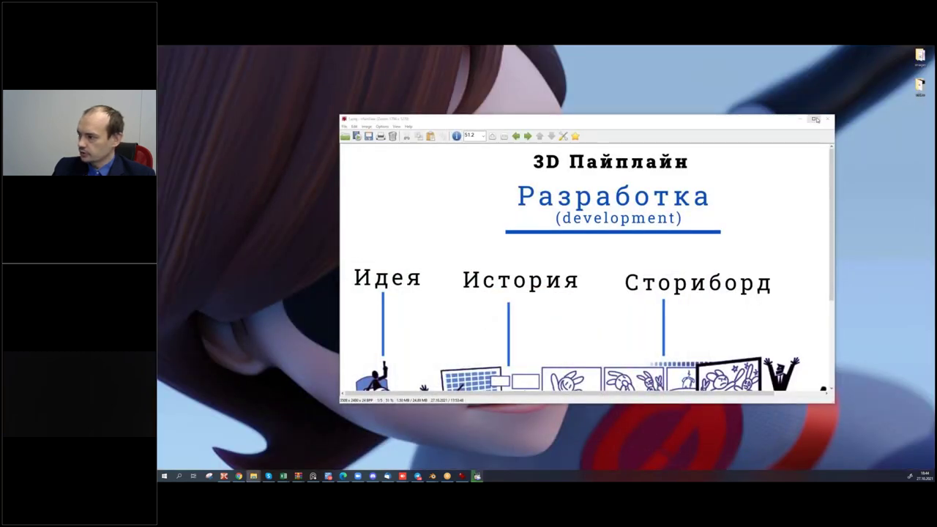
Maximize the viewer and move on to the next image, the Препродакшн slide (2.png).
{"action": "left_click", "coordinate": [813, 118]}
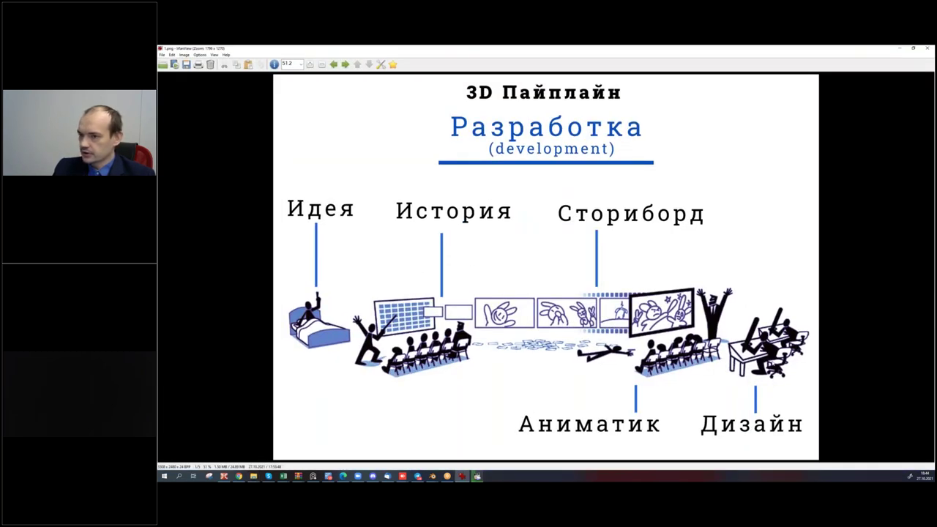
{"action": "left_click", "coordinate": [347, 64]}
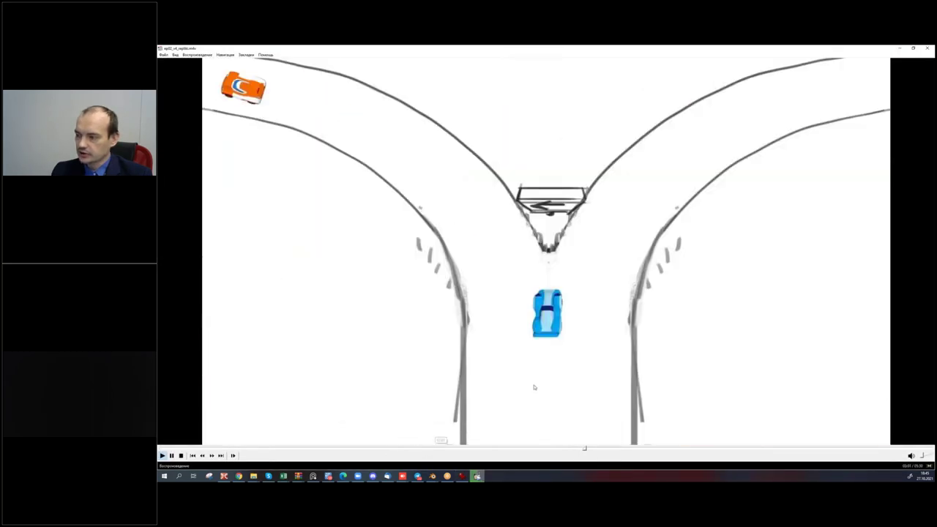
Seek through the race-car animatic, pause on the garage shot, and minimize the player.
{"action": "left_click", "coordinate": [440, 449]}
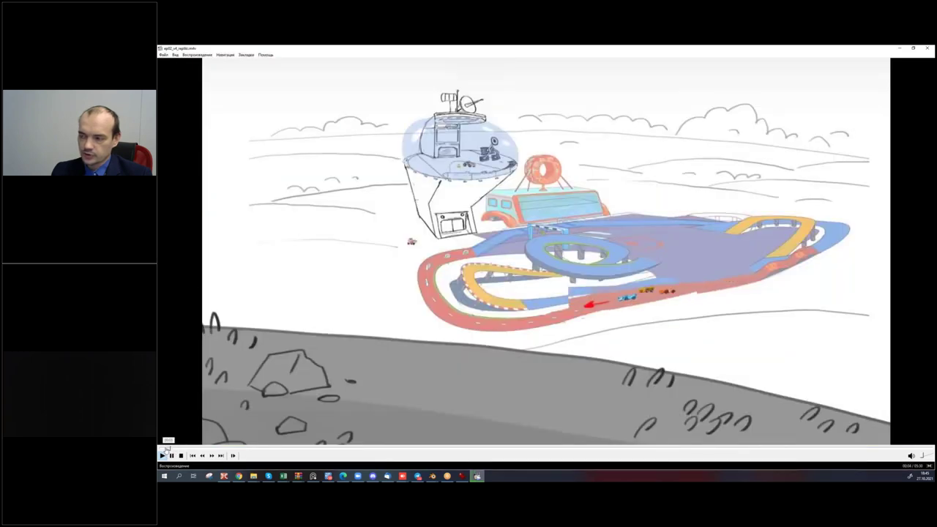
{"action": "left_click", "coordinate": [162, 448]}
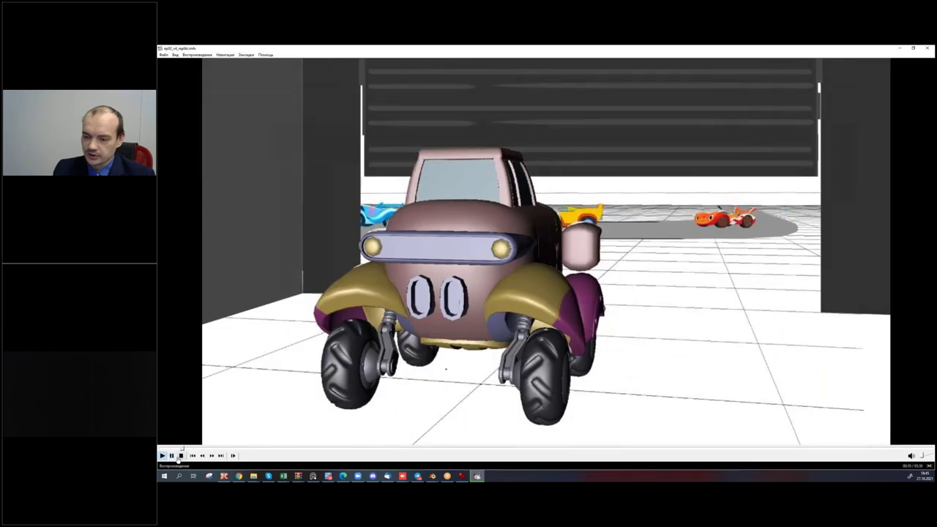
{"action": "left_click", "coordinate": [541, 271]}
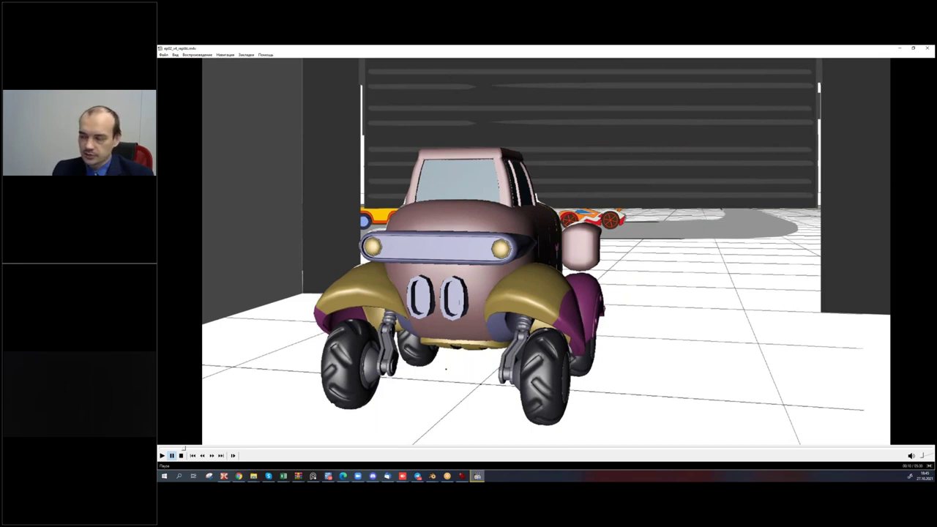
{"action": "left_click", "coordinate": [899, 48]}
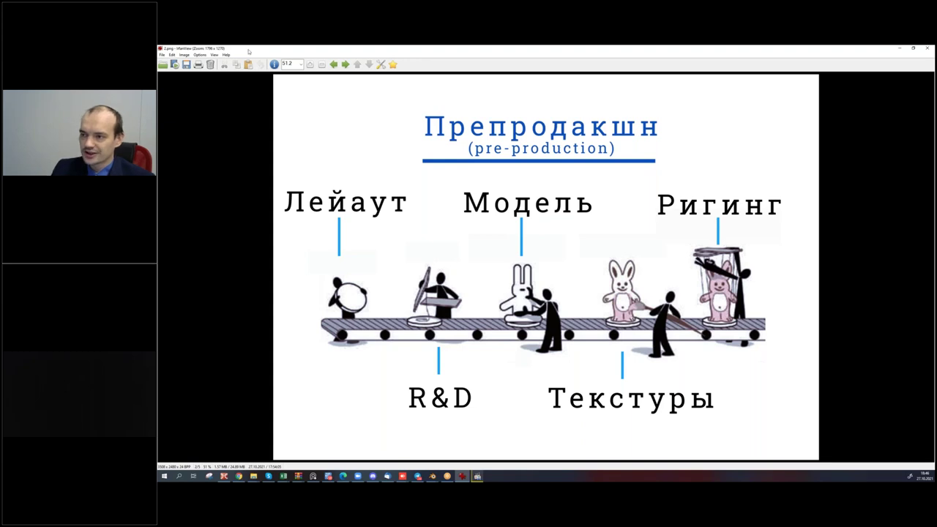
Go back to the Разработка slide (1.png), then forward again to the Препродакшн slide.
{"action": "key", "text": "Left"}
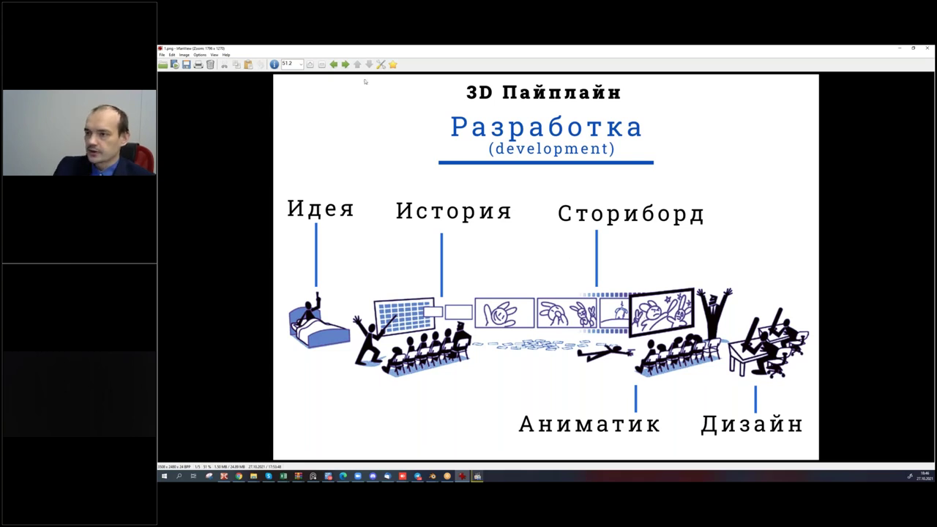
{"action": "key", "text": "space"}
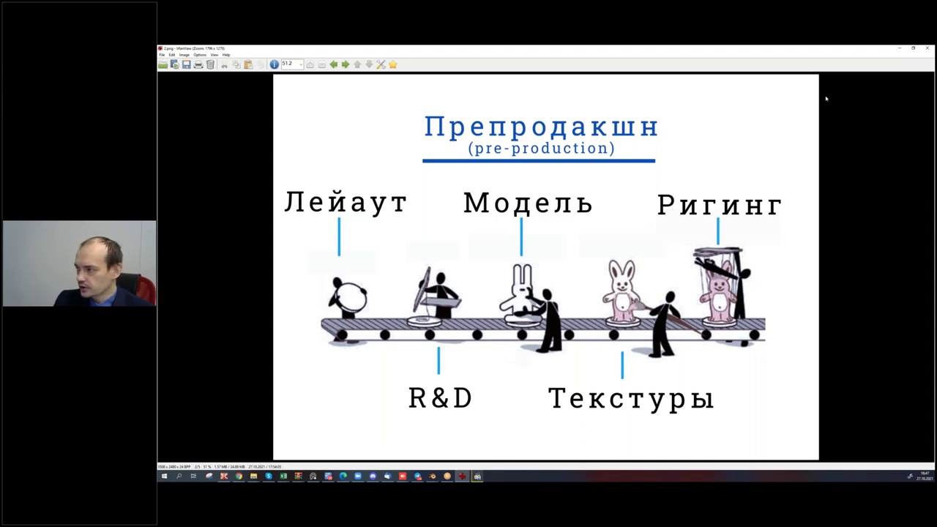
Minimize the IrfanView slide viewer to reveal the desktop.
{"action": "left_click", "coordinate": [900, 49]}
{"action": "mouse_move", "coordinate": [446, 475]}
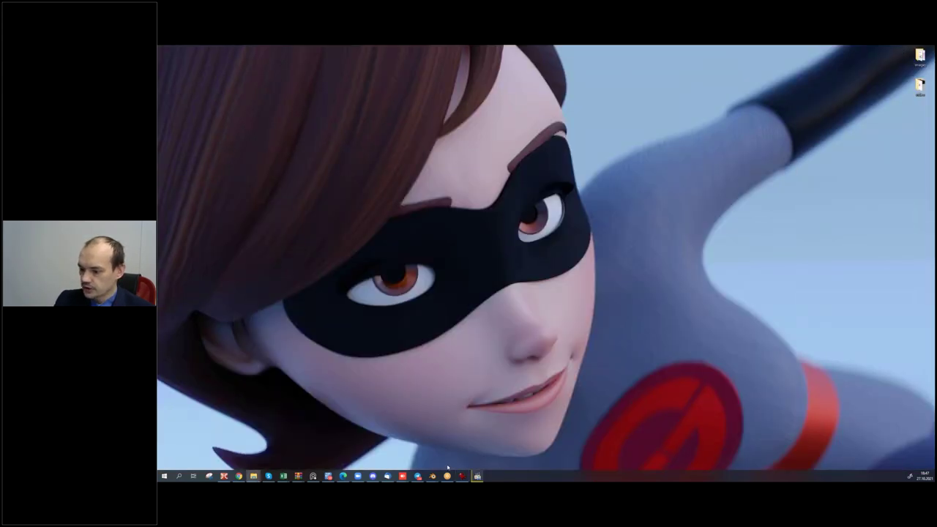
Bring the Blender witch-shot window forward and orbit the lower view around the witch.
{"action": "left_click", "coordinate": [498, 448]}
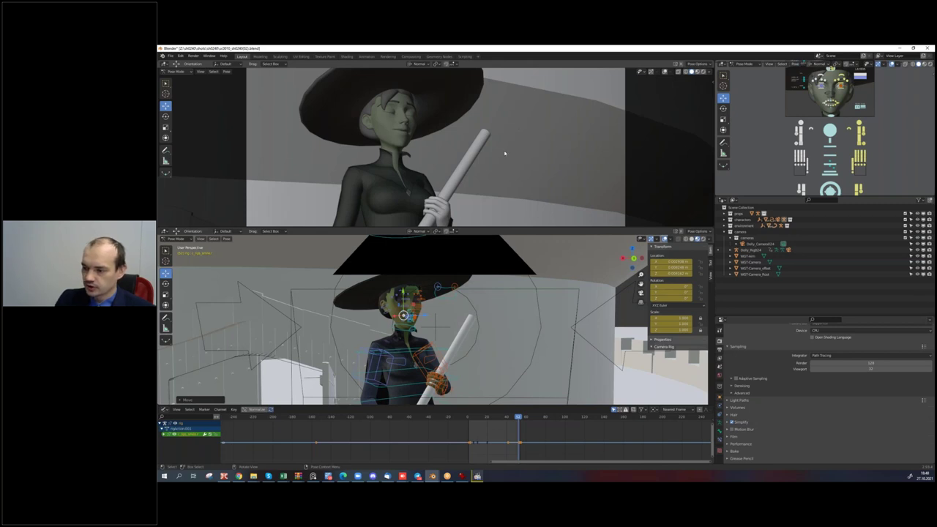
{"action": "middle_click_drag", "start_coordinate": [414, 323], "coordinate": [427, 331]}
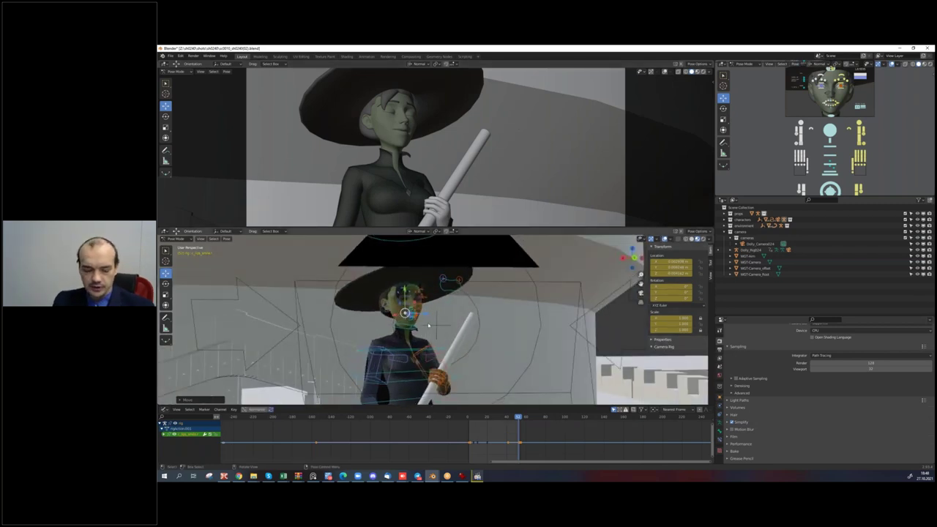
Maximize the lower 3D viewport with Ctrl+Space and orbit in toward the witch's face.
{"action": "key", "text": "ctrl+space"}
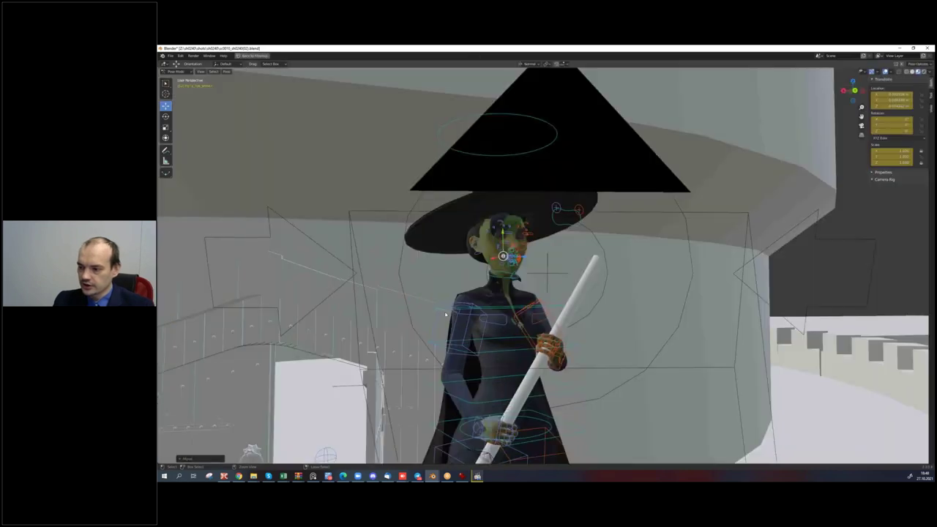
{"action": "scroll", "coordinate": [563, 320], "scroll_direction": "up", "scroll_amount": 3}
{"action": "middle_click_drag", "start_coordinate": [562, 320], "coordinate": [503, 306]}
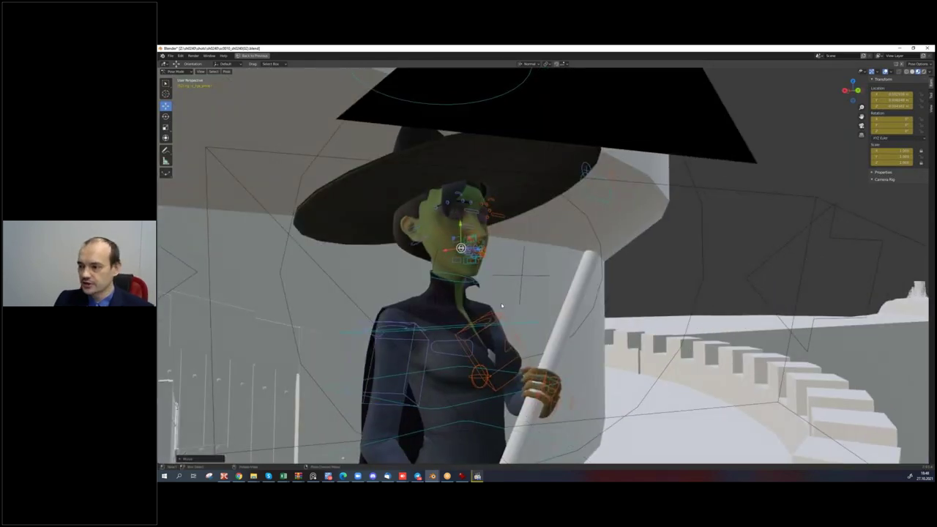
{"action": "scroll", "coordinate": [508, 269], "scroll_direction": "up", "scroll_amount": 3}
{"action": "mouse_move", "coordinate": [508, 269]}
{"action": "middle_mouse_down"}
{"action": "mouse_move", "coordinate": [462, 267]}
{"action": "mouse_move", "coordinate": [475, 266]}
{"action": "middle_mouse_up"}
{"action": "scroll", "coordinate": [457, 266], "scroll_direction": "up", "scroll_amount": 3}
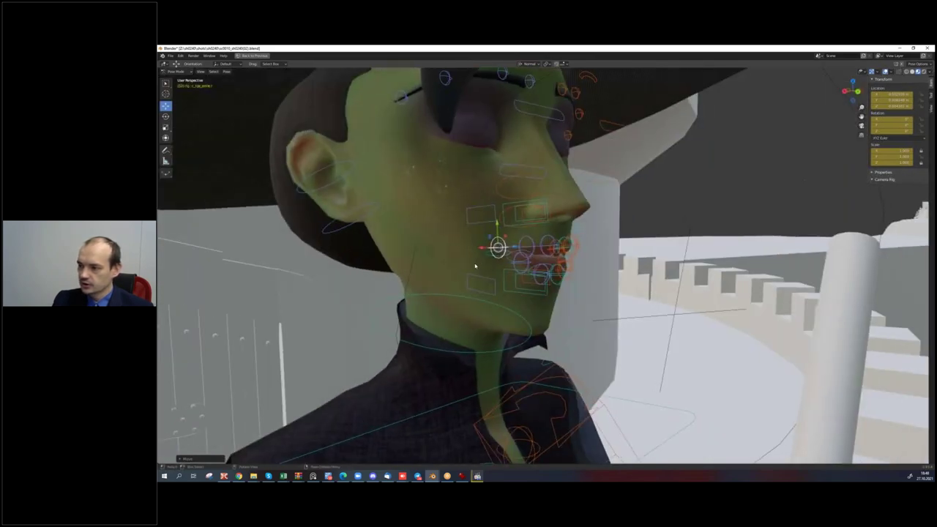
Pull back to a wide view of the tower over the snowy town.
{"action": "middle_click_drag", "start_coordinate": [514, 245], "coordinate": [594, 282]}
{"action": "scroll", "coordinate": [593, 282], "scroll_direction": "down", "scroll_amount": 3}
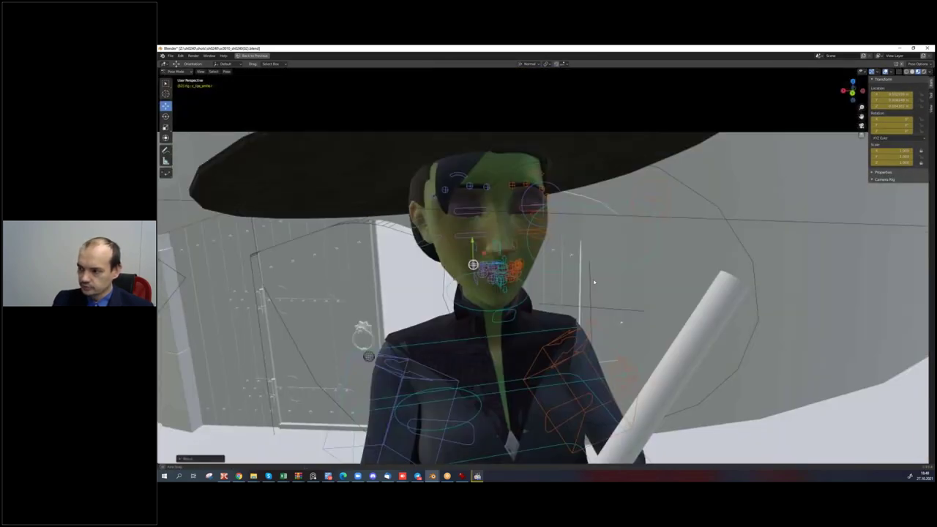
{"action": "scroll", "coordinate": [525, 283], "scroll_direction": "down", "scroll_amount": 3}
{"action": "mouse_move", "coordinate": [524, 283]}
{"action": "middle_mouse_down"}
{"action": "mouse_move", "coordinate": [502, 292]}
{"action": "mouse_move", "coordinate": [638, 274]}
{"action": "mouse_move", "coordinate": [599, 270]}
{"action": "middle_mouse_up"}
{"action": "scroll", "coordinate": [601, 275], "scroll_direction": "down", "scroll_amount": 5}
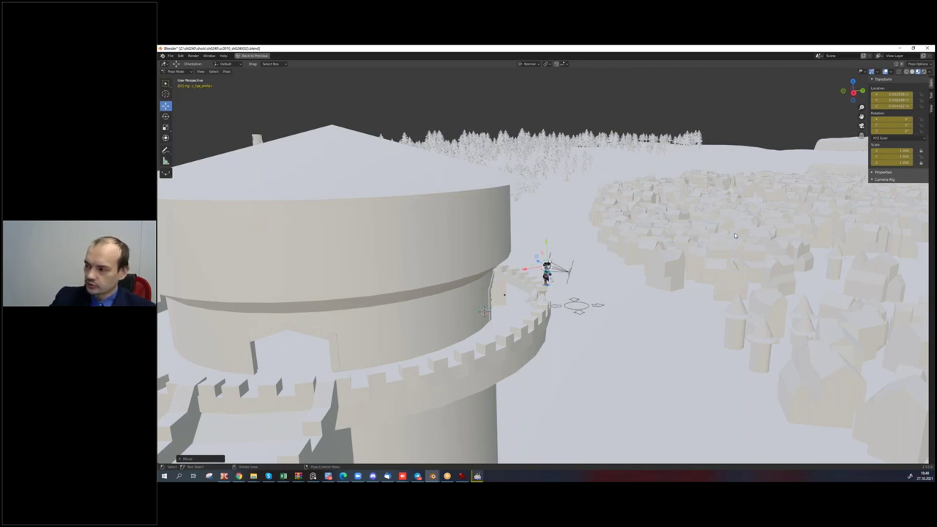
{"action": "middle_click_drag", "start_coordinate": [752, 238], "coordinate": [679, 292]}
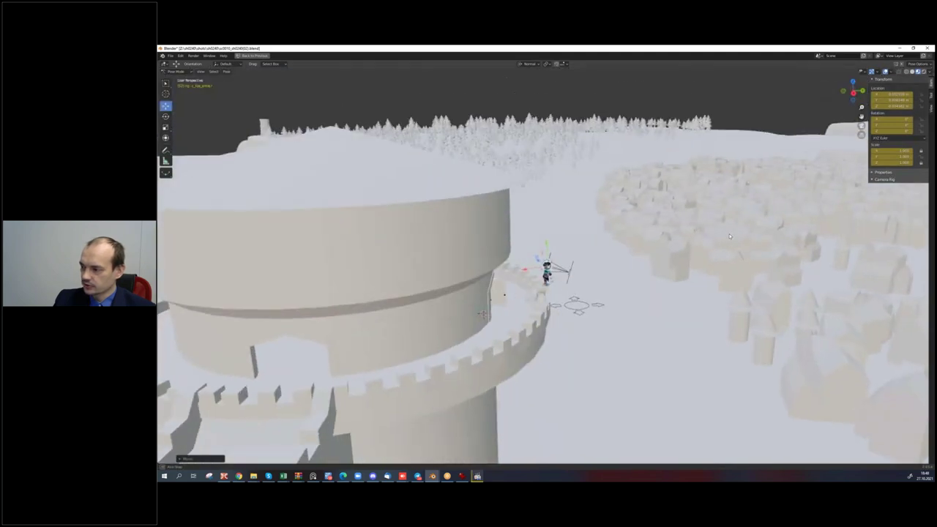
Frame the witch rig on the tower top, then switch to the redPlanet race-track window.
{"action": "middle_click_drag", "start_coordinate": [678, 292], "coordinate": [627, 305]}
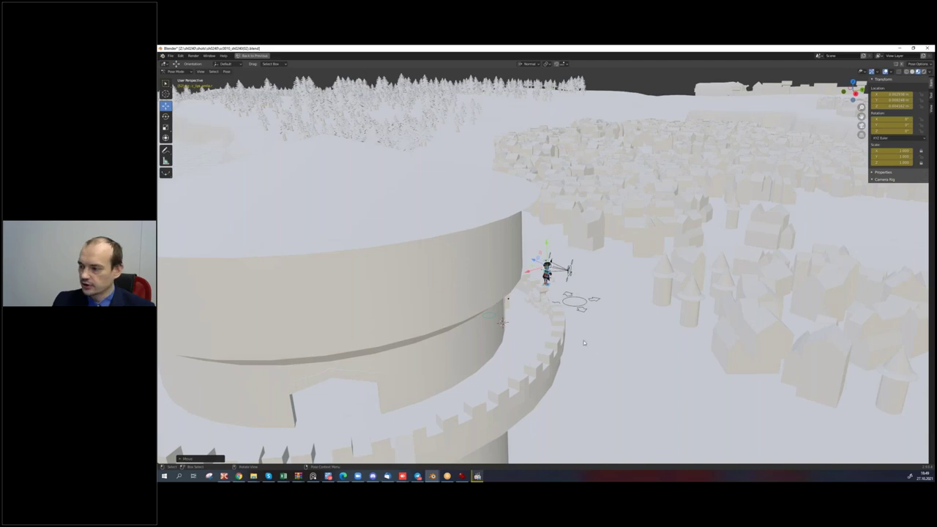
{"action": "mouse_move", "coordinate": [628, 267]}
{"action": "middle_mouse_down"}
{"action": "mouse_move", "coordinate": [603, 268]}
{"action": "mouse_move", "coordinate": [629, 267]}
{"action": "mouse_move", "coordinate": [528, 359]}
{"action": "middle_mouse_up"}
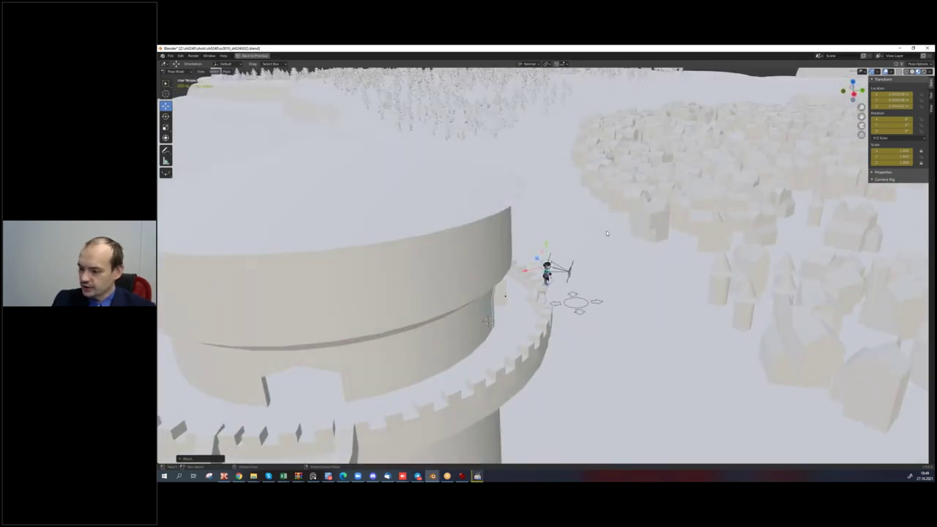
{"action": "mouse_move", "coordinate": [606, 230]}
{"action": "middle_mouse_down"}
{"action": "mouse_move", "coordinate": [619, 226]}
{"action": "mouse_move", "coordinate": [612, 222]}
{"action": "middle_mouse_up"}
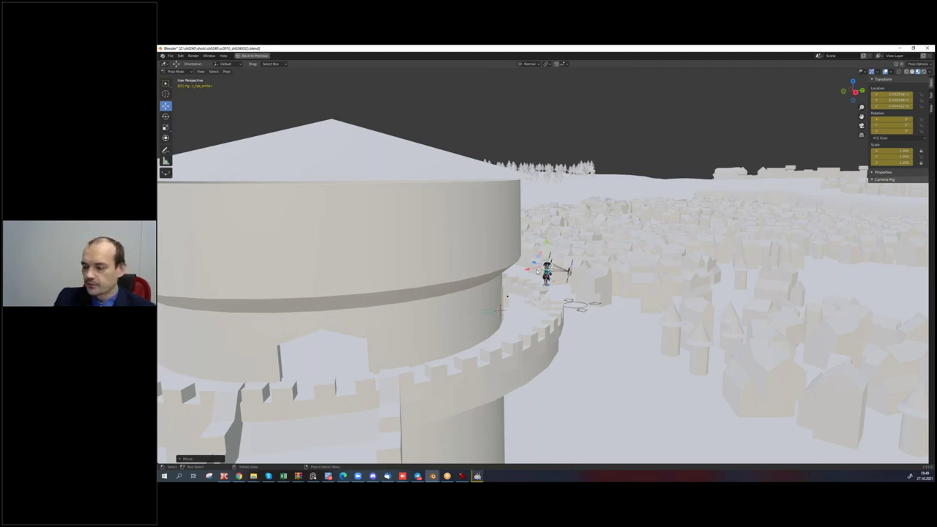
{"action": "key", "text": "KP_Decimal"}
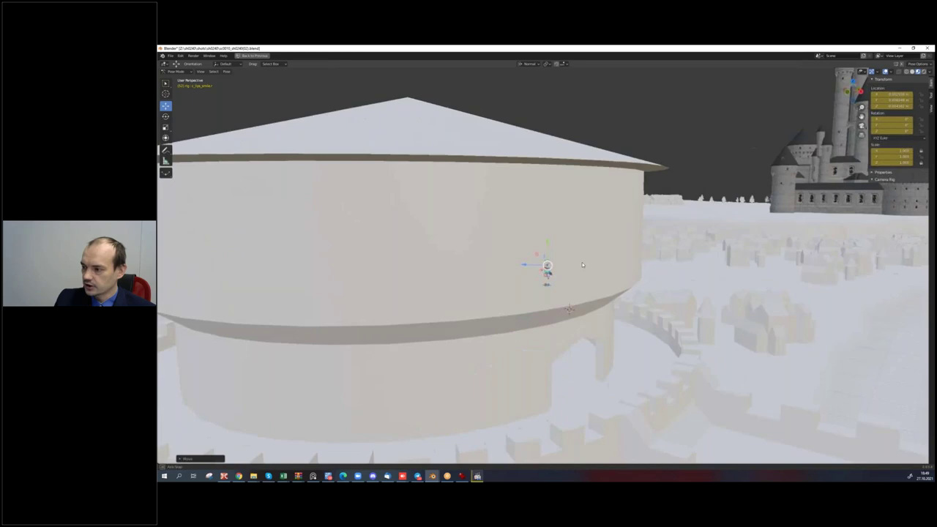
{"action": "middle_click_drag", "start_coordinate": [610, 276], "coordinate": [451, 470]}
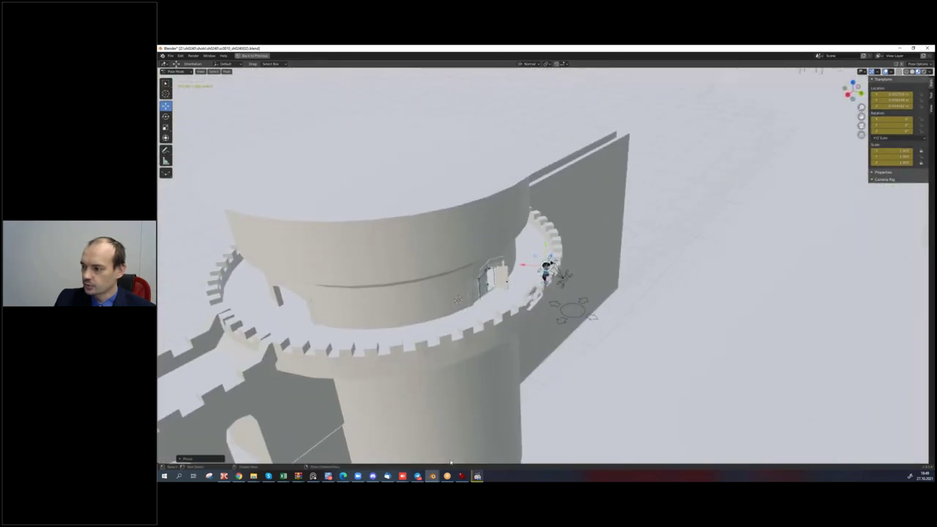
{"action": "mouse_move", "coordinate": [432, 476]}
{"action": "left_click", "coordinate": [431, 447]}
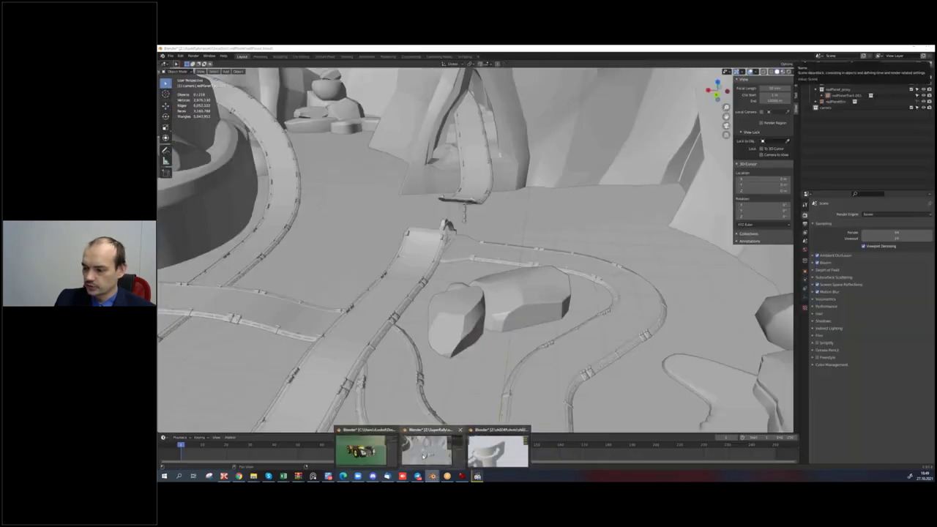
{"action": "middle_click_drag", "start_coordinate": [446, 291], "coordinate": [518, 297]}
{"action": "mouse_move", "coordinate": [579, 310]}
{"action": "middle_mouse_down"}
{"action": "mouse_move", "coordinate": [412, 291]}
{"action": "mouse_move", "coordinate": [380, 248]}
{"action": "mouse_move", "coordinate": [391, 316]}
{"action": "mouse_move", "coordinate": [403, 328]}
{"action": "mouse_move", "coordinate": [478, 283]}
{"action": "mouse_move", "coordinate": [366, 265]}
{"action": "mouse_move", "coordinate": [462, 289]}
{"action": "middle_mouse_up"}
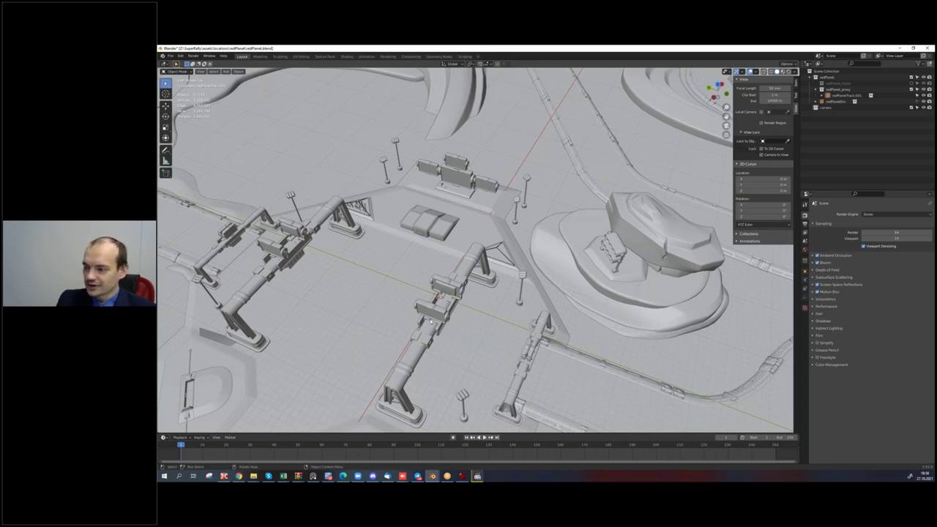
{"action": "middle_click_drag", "start_coordinate": [462, 306], "coordinate": [462, 306]}
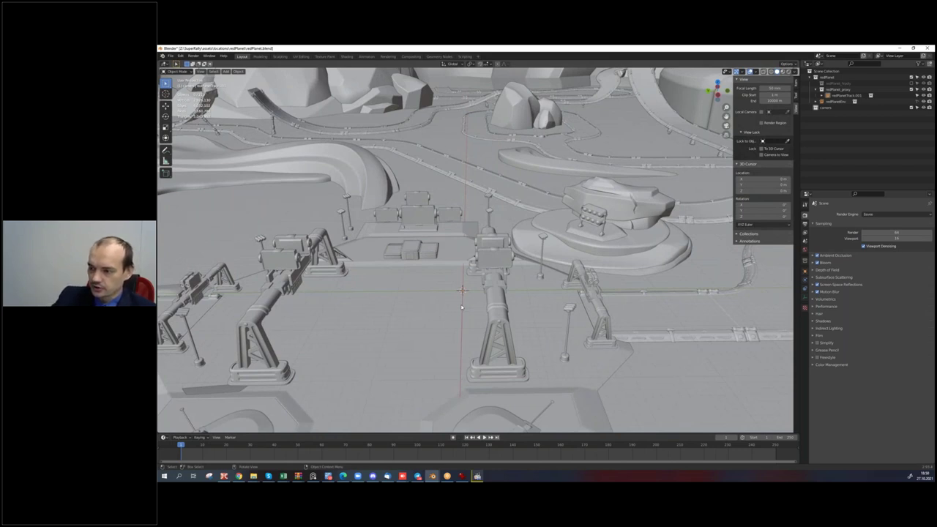
{"action": "left_click", "coordinate": [432, 476]}
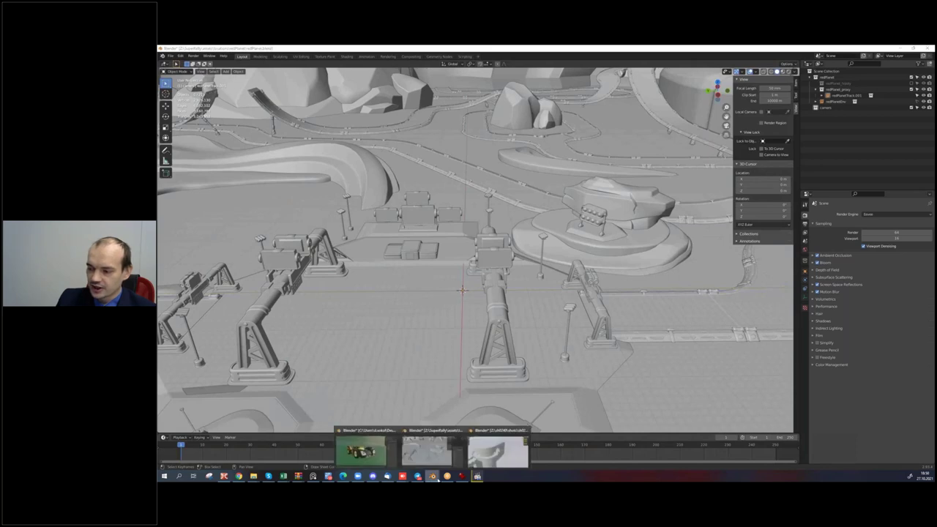
{"action": "left_click", "coordinate": [486, 453]}
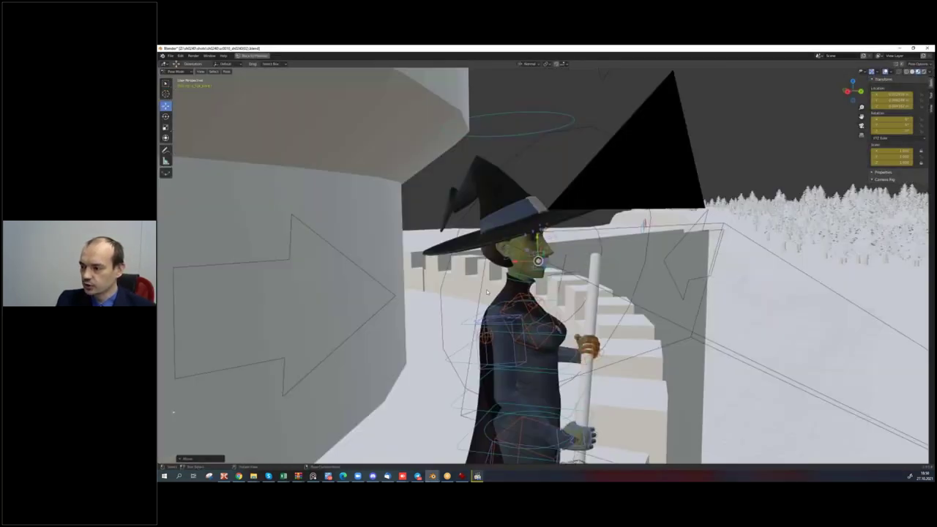
Step through several views of the witch by the town and wall, then minimize Blender.
{"action": "middle_click_drag", "start_coordinate": [486, 289], "coordinate": [659, 307]}
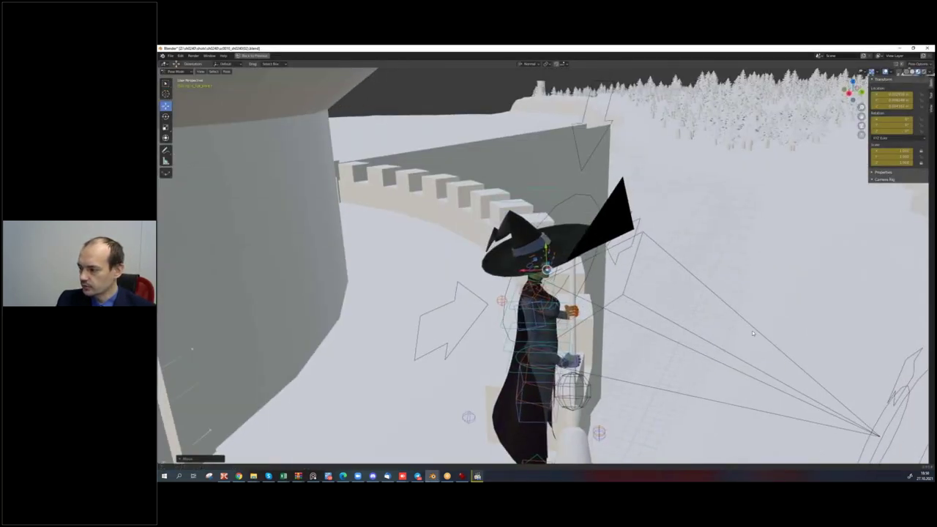
{"action": "scroll", "coordinate": [700, 313], "scroll_direction": "up", "scroll_amount": 3}
{"action": "key", "text": "Up"}
{"action": "key", "text": "Up"}
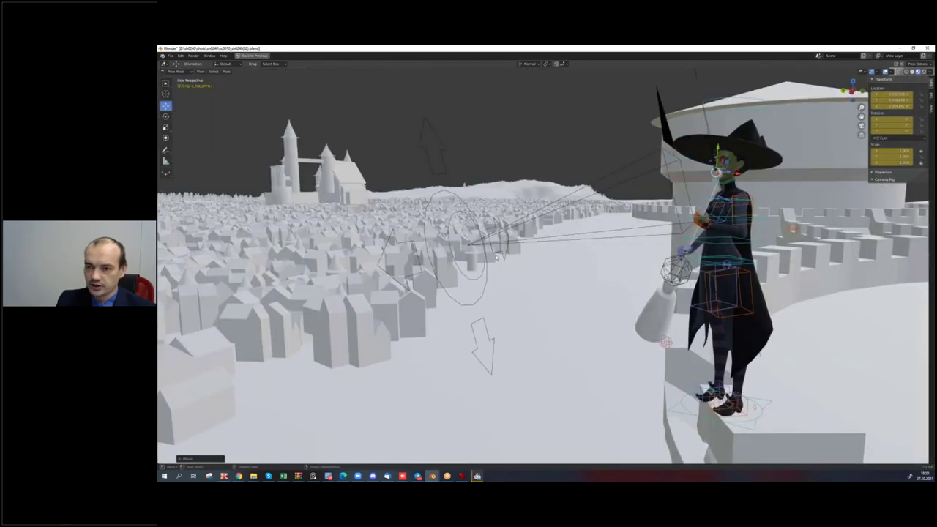
{"action": "key", "text": "Up"}
{"action": "key", "text": "Up"}
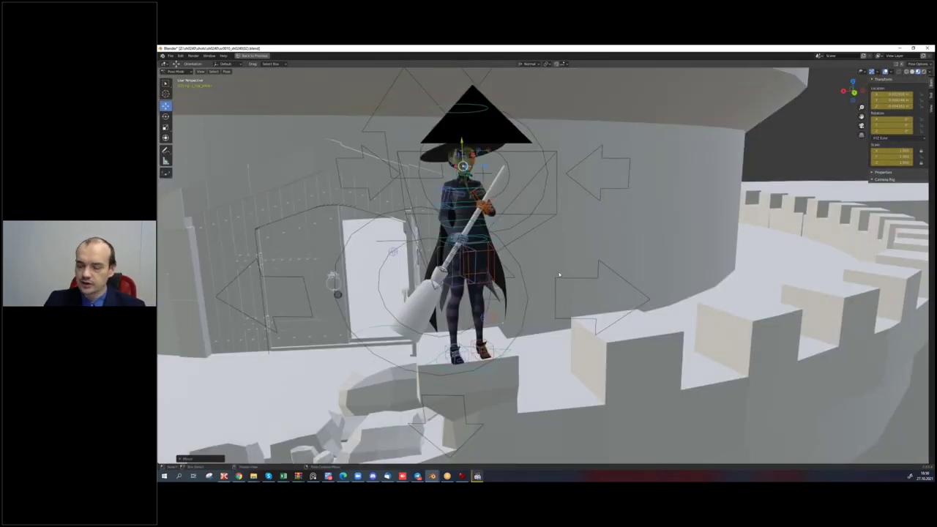
{"action": "key", "text": "Up"}
{"action": "key", "text": "Up"}
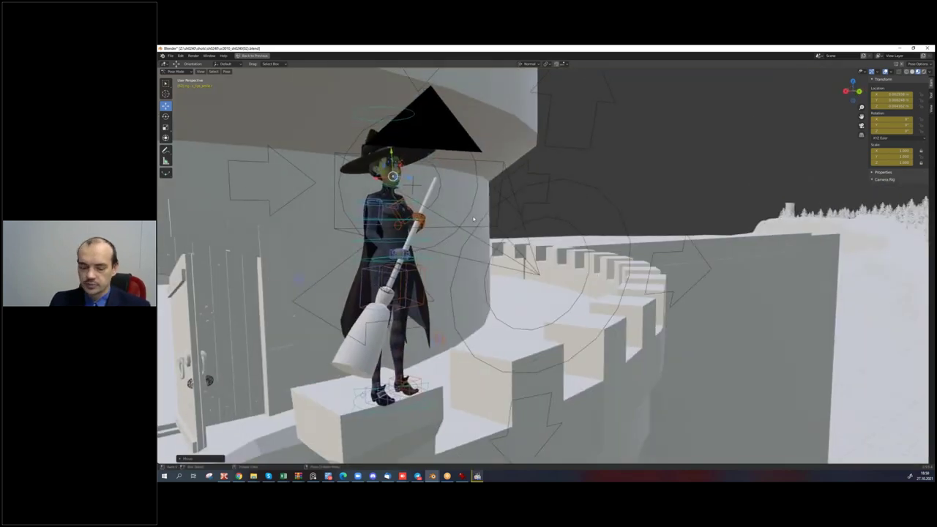
{"action": "middle_click_drag", "start_coordinate": [474, 219], "coordinate": [556, 251]}
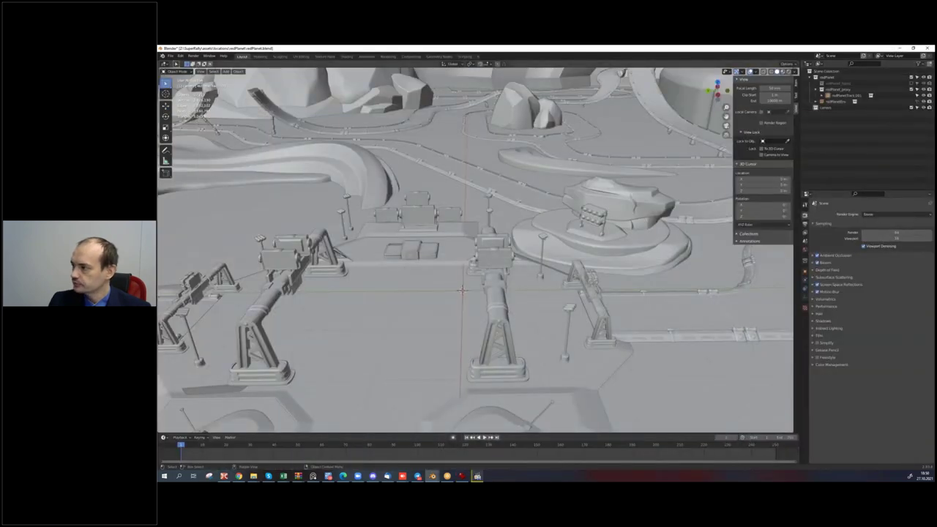
{"action": "key", "text": "super+d"}
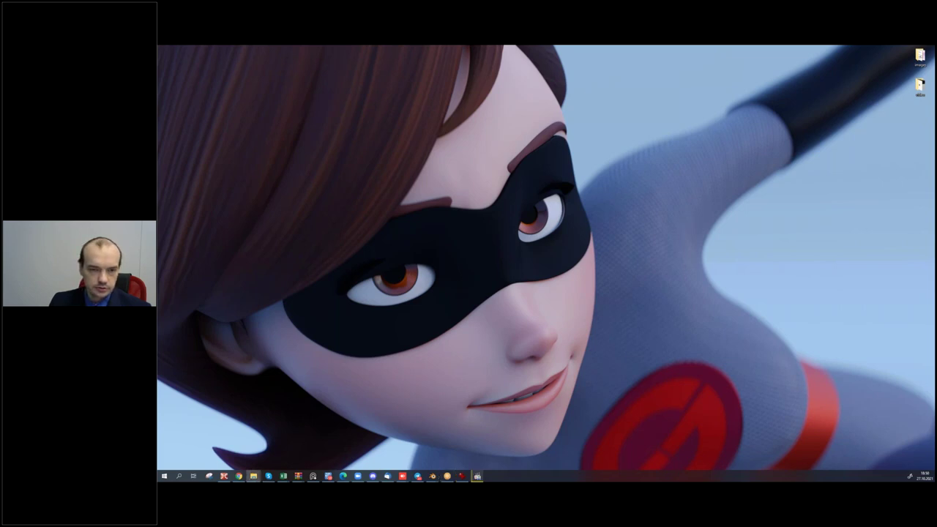
Reopen IrfanView on the Препродакшн pre-production slide.
{"action": "left_click", "coordinate": [462, 476]}
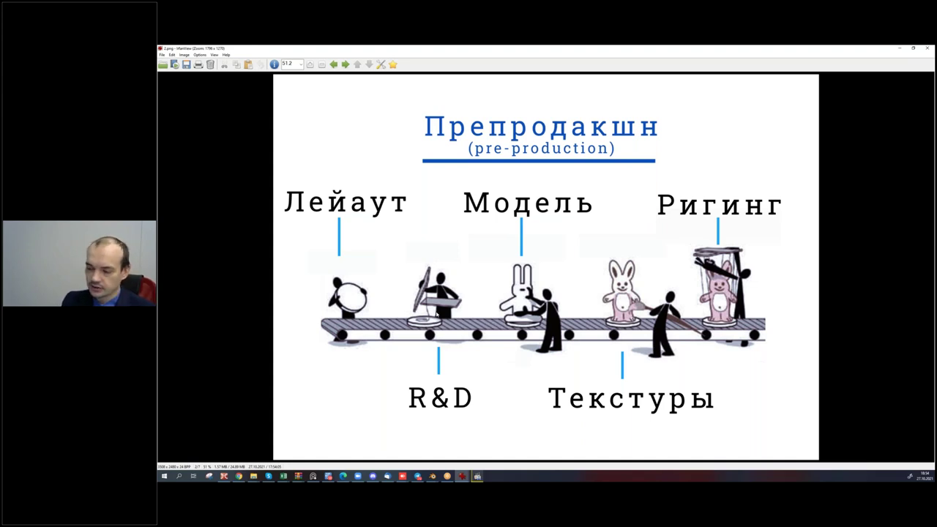
Switch to the Blender car-character window, maximize it and orbit to a front view.
{"action": "left_click", "coordinate": [432, 477]}
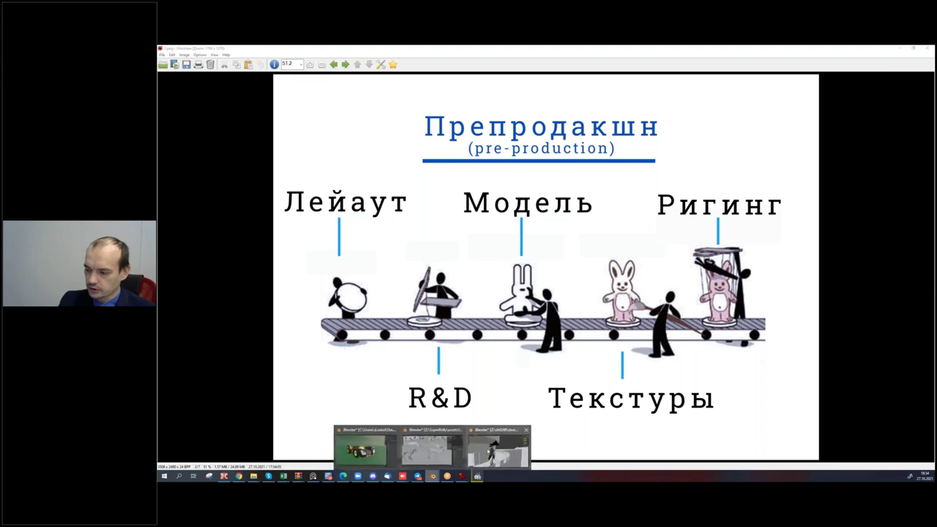
{"action": "left_click", "coordinate": [439, 446]}
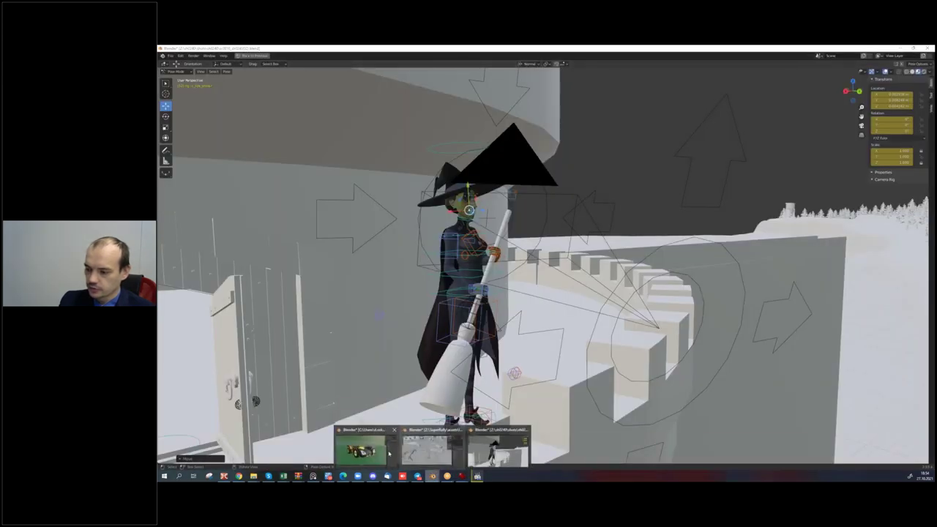
{"action": "left_click", "coordinate": [432, 476]}
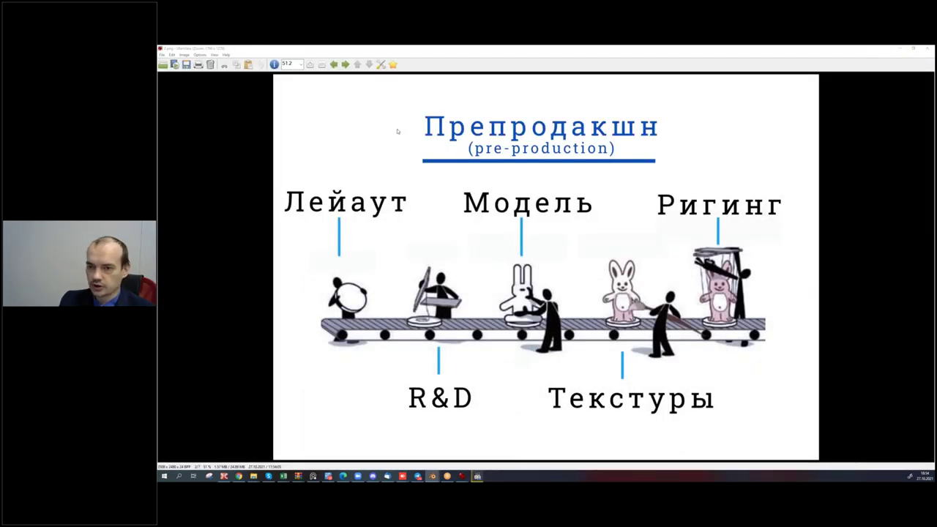
{"action": "key", "text": "alt+Tab"}
{"action": "key", "text": "super+Up"}
{"action": "mouse_move", "coordinate": [468, 234]}
{"action": "middle_mouse_down"}
{"action": "mouse_move", "coordinate": [635, 229]}
{"action": "mouse_move", "coordinate": [654, 218]}
{"action": "middle_mouse_up"}
Zoom in low on the car, switch to solid shading and select its right wheel.
{"action": "scroll", "coordinate": [655, 218], "scroll_direction": "up", "scroll_amount": 3}
{"action": "scroll", "coordinate": [455, 250], "scroll_direction": "up", "scroll_amount": 3}
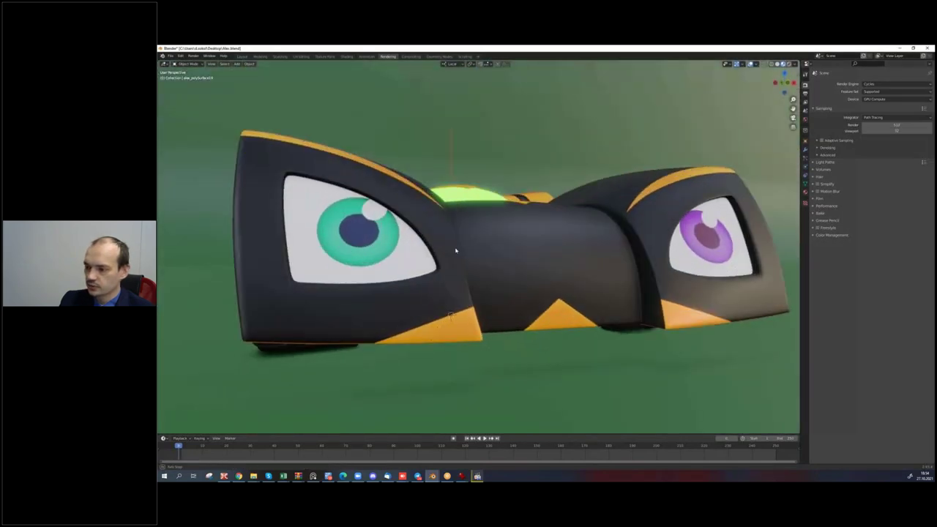
{"action": "scroll", "coordinate": [456, 251], "scroll_direction": "up", "scroll_amount": 3}
{"action": "mouse_move", "coordinate": [435, 242]}
{"action": "middle_mouse_down"}
{"action": "mouse_move", "coordinate": [445, 237]}
{"action": "mouse_move", "coordinate": [462, 262]}
{"action": "middle_mouse_up"}
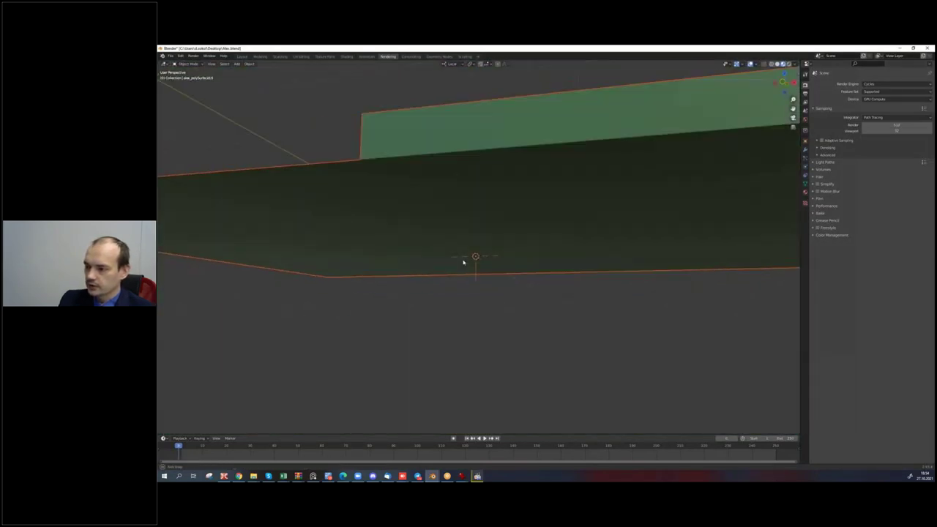
{"action": "scroll", "coordinate": [462, 262], "scroll_direction": "down", "scroll_amount": 10}
{"action": "mouse_move", "coordinate": [318, 201]}
{"action": "middle_mouse_down"}
{"action": "mouse_move", "coordinate": [550, 264]}
{"action": "mouse_move", "coordinate": [534, 274]}
{"action": "mouse_move", "coordinate": [522, 269]}
{"action": "mouse_move", "coordinate": [613, 150]}
{"action": "mouse_move", "coordinate": [622, 230]}
{"action": "mouse_move", "coordinate": [586, 242]}
{"action": "middle_mouse_up"}
{"action": "key", "text": "z"}
{"action": "scroll", "coordinate": [522, 267], "scroll_direction": "up", "scroll_amount": 5}
{"action": "scroll", "coordinate": [521, 264], "scroll_direction": "up", "scroll_amount": 2}
{"action": "scroll", "coordinate": [644, 220], "scroll_direction": "up", "scroll_amount": 3}
{"action": "left_click", "coordinate": [660, 209]}
Pull the wheel off the axle, orbit to inspect it, then bring up the witch window.
{"action": "scroll", "coordinate": [585, 242], "scroll_direction": "down", "scroll_amount": 3}
{"action": "key", "text": "g"}
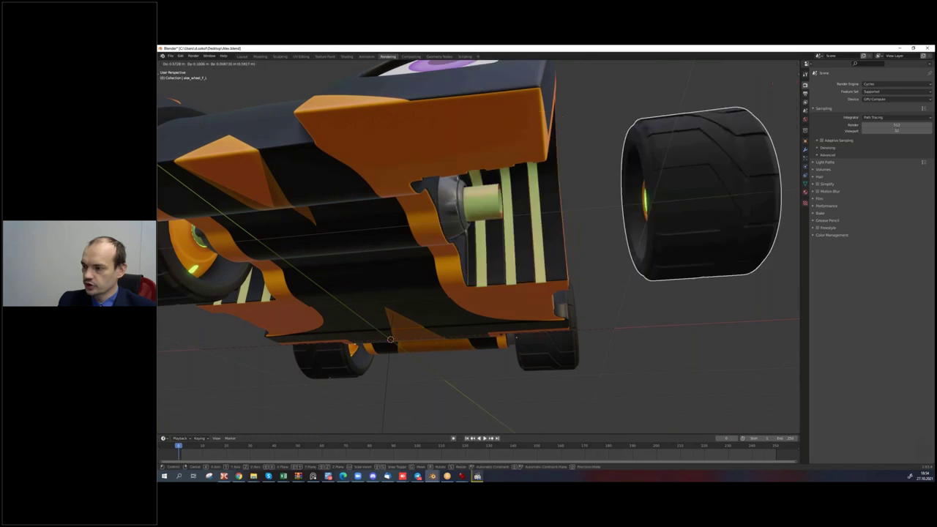
{"action": "left_click", "coordinate": [732, 234]}
{"action": "middle_click_drag", "start_coordinate": [732, 235], "coordinate": [438, 229]}
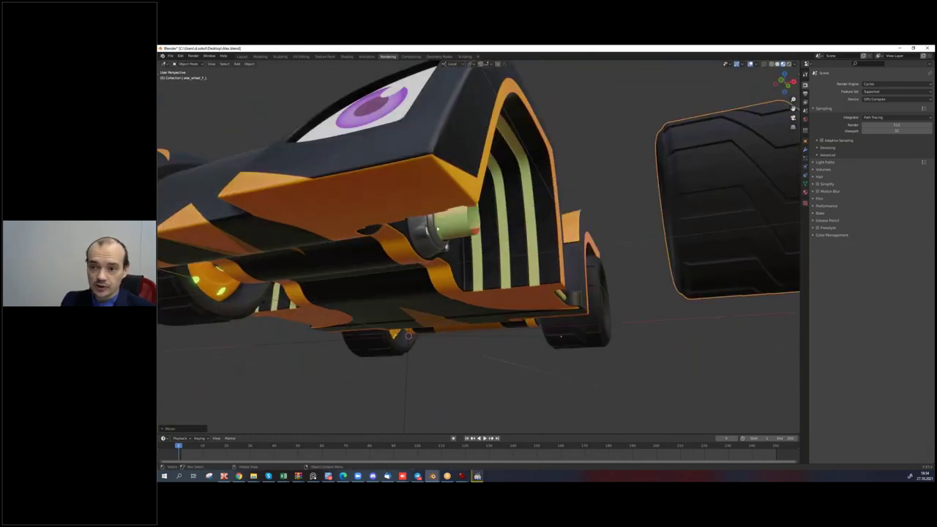
{"action": "mouse_move", "coordinate": [479, 217]}
{"action": "middle_mouse_down"}
{"action": "mouse_move", "coordinate": [519, 209]}
{"action": "mouse_move", "coordinate": [664, 287]}
{"action": "mouse_move", "coordinate": [657, 293]}
{"action": "middle_mouse_up"}
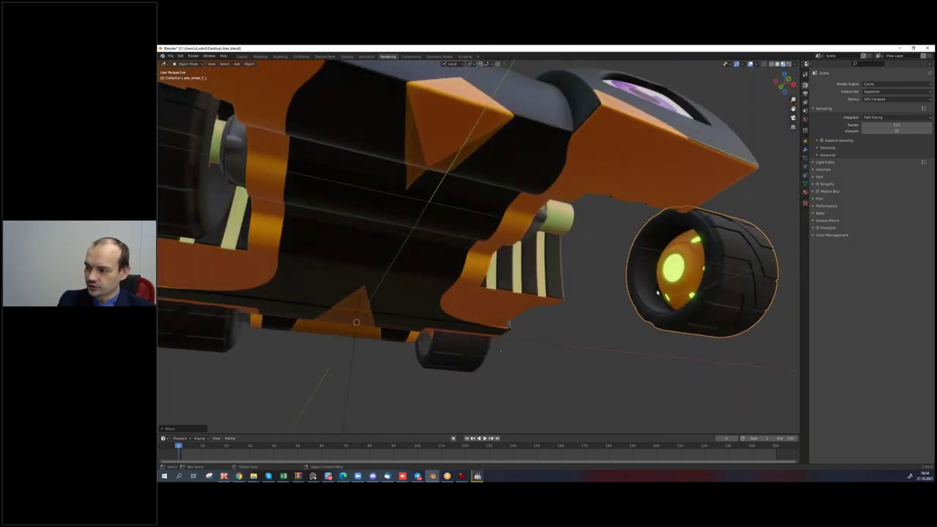
{"action": "scroll", "coordinate": [590, 275], "scroll_direction": "down", "scroll_amount": 5}
{"action": "mouse_move", "coordinate": [590, 275]}
{"action": "middle_mouse_down"}
{"action": "mouse_move", "coordinate": [604, 309]}
{"action": "mouse_move", "coordinate": [615, 300]}
{"action": "mouse_move", "coordinate": [572, 294]}
{"action": "middle_mouse_up"}
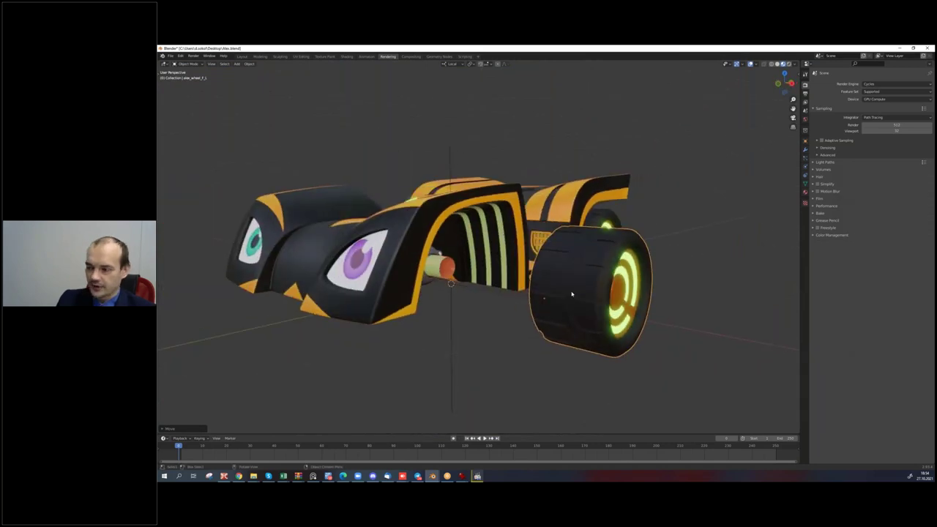
{"action": "middle_click_drag", "start_coordinate": [446, 333], "coordinate": [506, 224]}
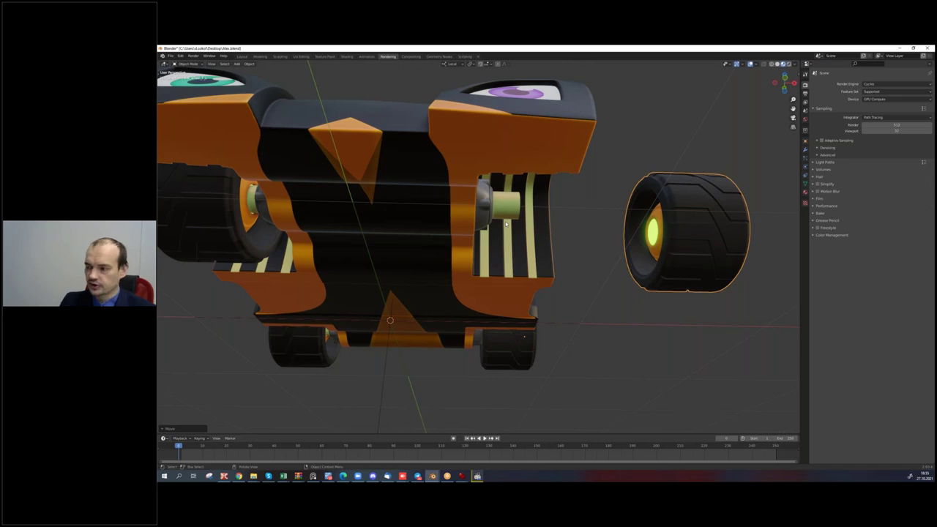
{"action": "middle_click_drag", "start_coordinate": [639, 196], "coordinate": [622, 242]}
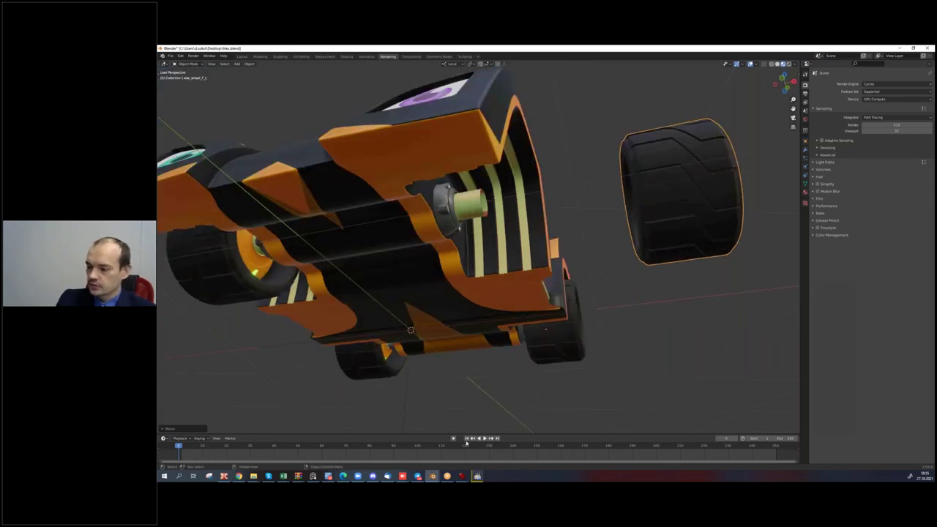
{"action": "mouse_move", "coordinate": [432, 476]}
{"action": "left_click", "coordinate": [490, 448]}
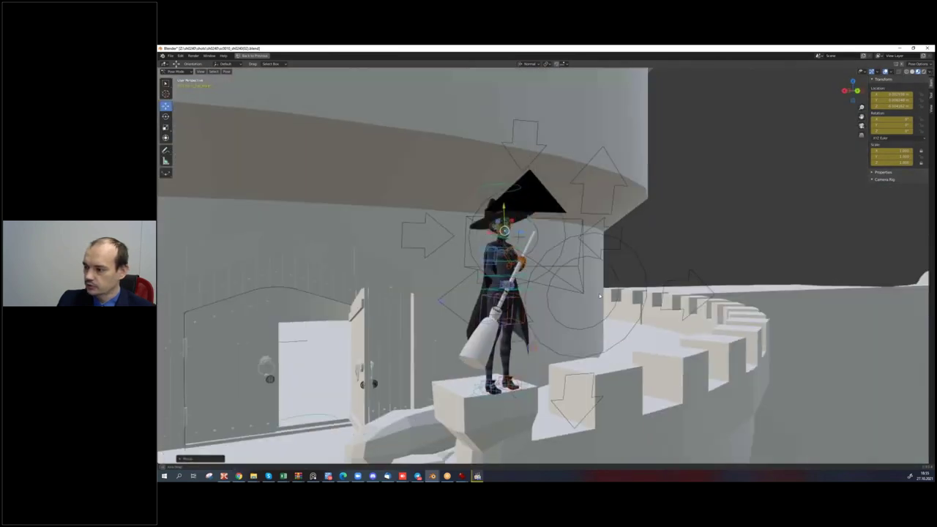
{"action": "middle_click_drag", "start_coordinate": [515, 306], "coordinate": [553, 296]}
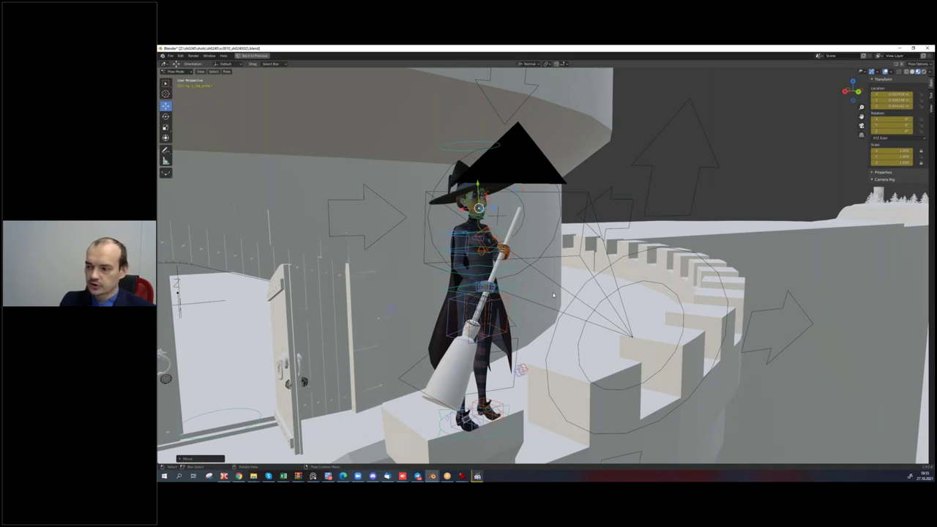
{"action": "middle_click_drag", "start_coordinate": [553, 296], "coordinate": [517, 306]}
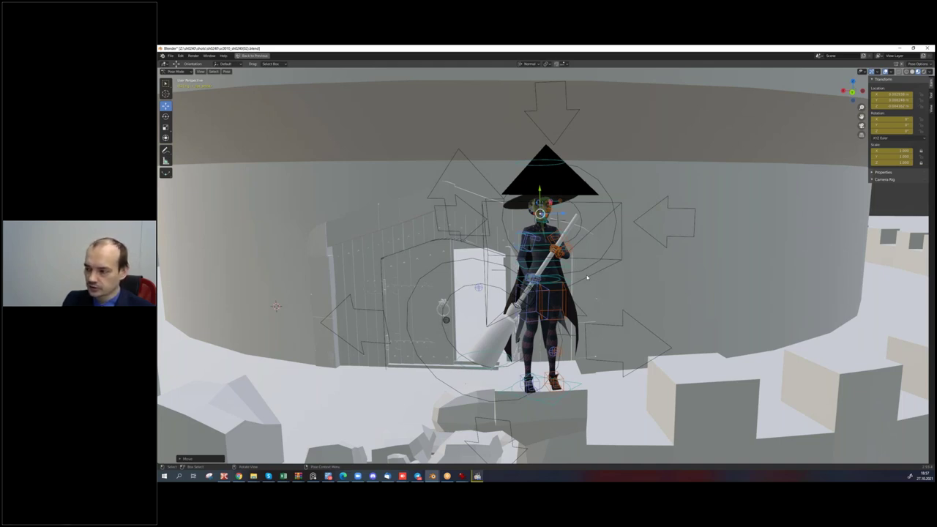
{"action": "middle_click_drag", "start_coordinate": [498, 275], "coordinate": [520, 277]}
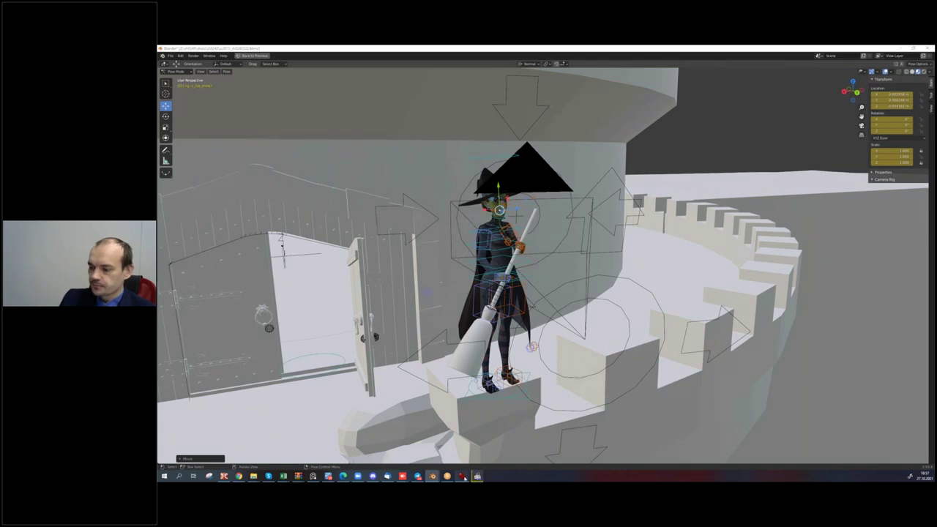
Switch back to IrfanView showing the Препродакшн slide.
{"action": "mouse_move", "coordinate": [462, 476]}
{"action": "left_click", "coordinate": [480, 460]}
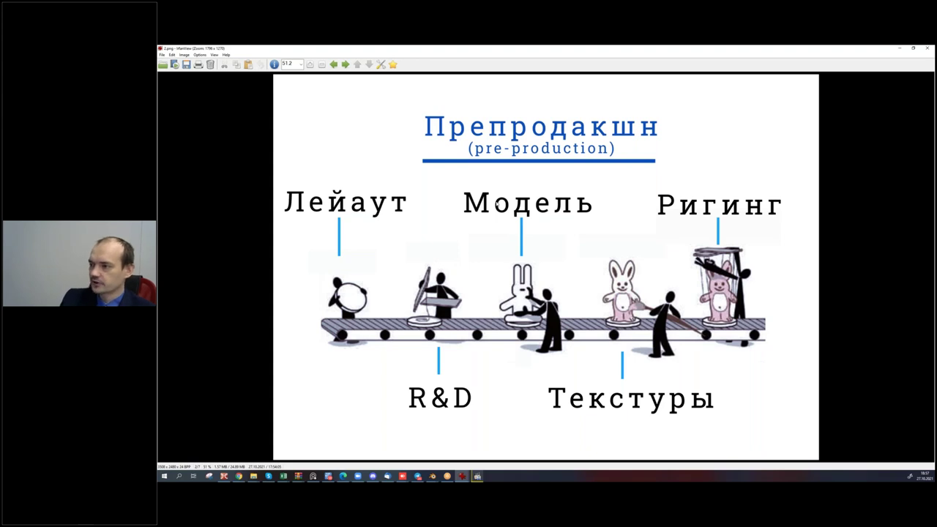
Advance from 2.png to the Продакшн slide, 3.png.
{"action": "left_click", "coordinate": [346, 65]}
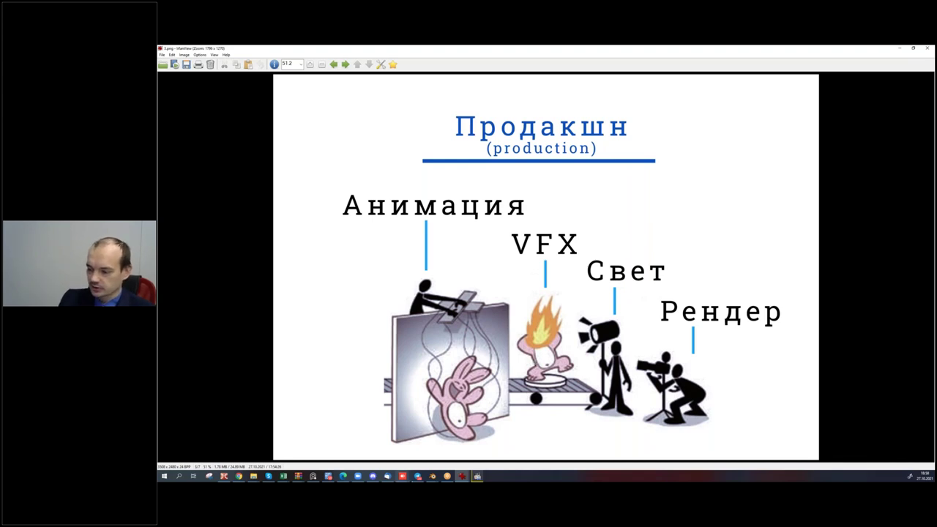
Return from the IrfanView production slide to the Blender witch scene, viewed through the scene camera.
{"action": "mouse_move", "coordinate": [432, 476]}
{"action": "left_click", "coordinate": [490, 444]}
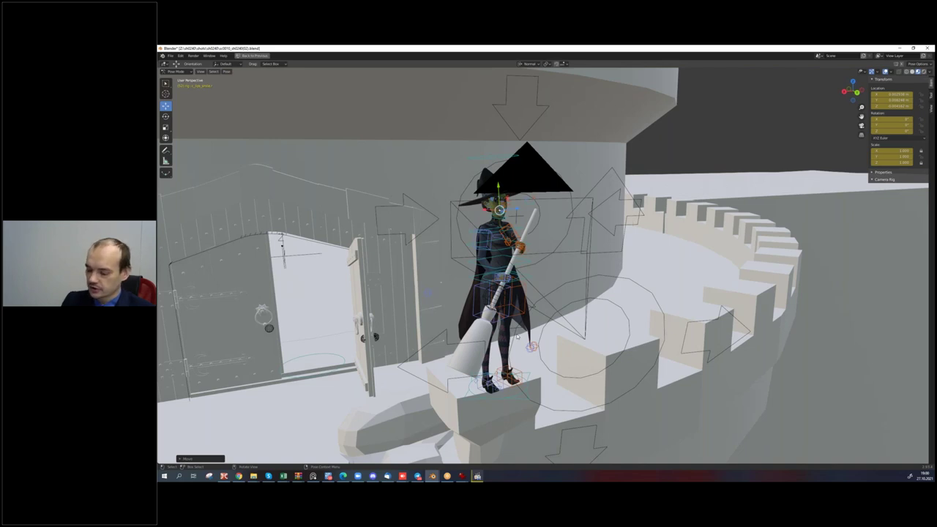
{"action": "key", "text": "KP_0"}
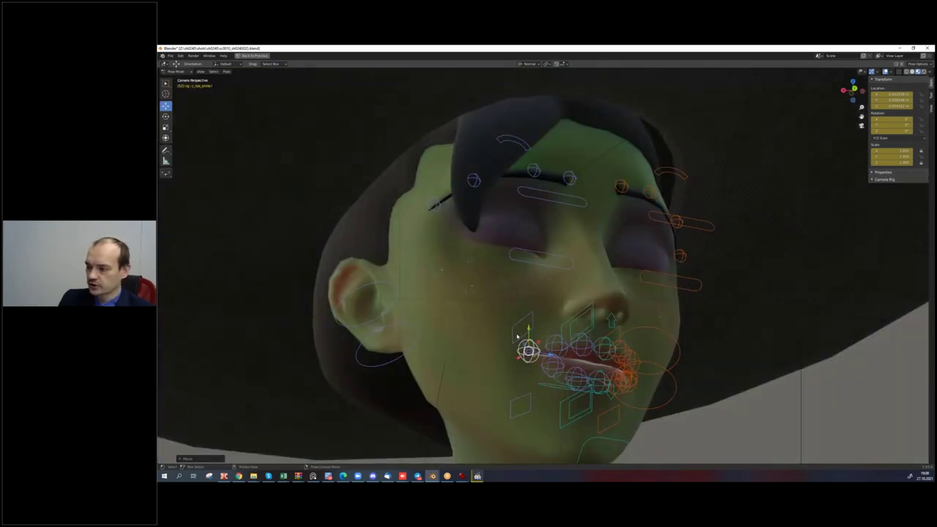
Fit the whole camera frame in view and hide the witch's facial rig controls and overlays.
{"action": "key", "text": "Home"}
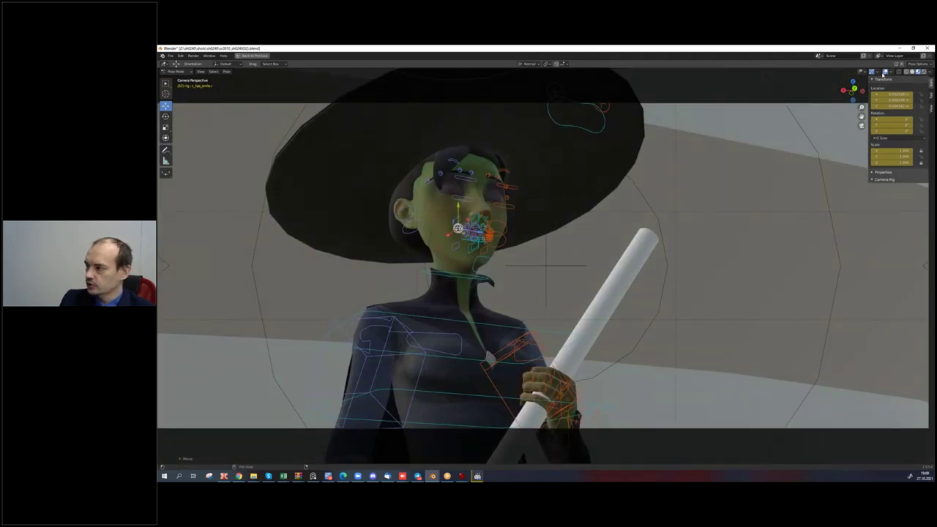
{"action": "left_click", "coordinate": [886, 72]}
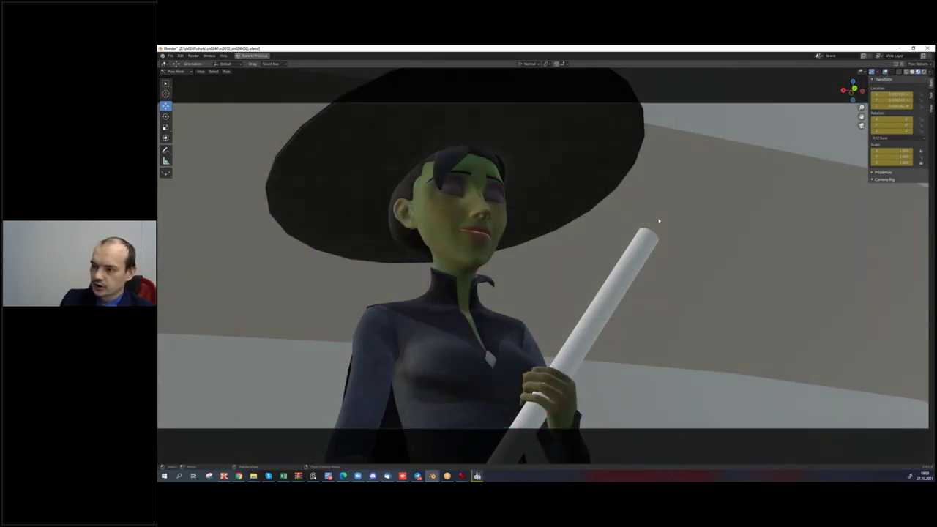
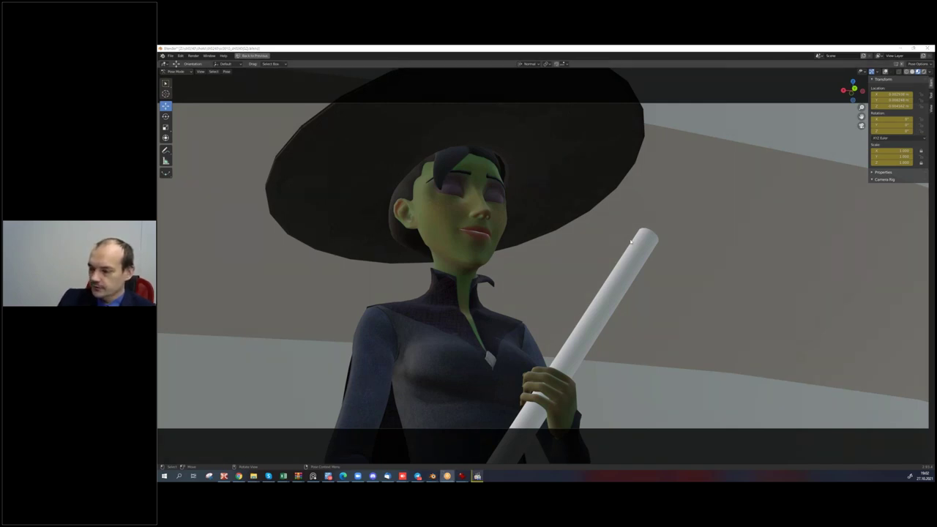
Hide the witch scene, go back two slides to Разработка, and bring up the car file.
{"action": "left_click", "coordinate": [901, 49]}
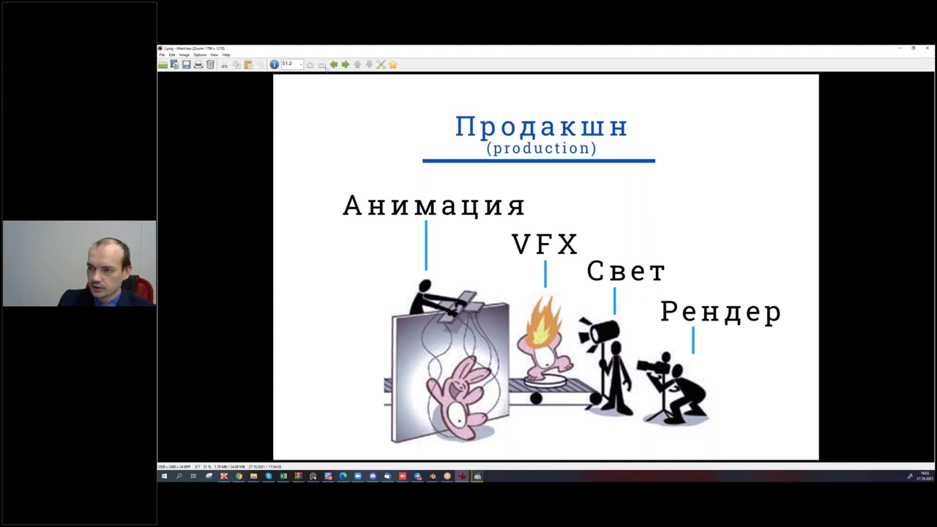
{"action": "left_click", "coordinate": [334, 65]}
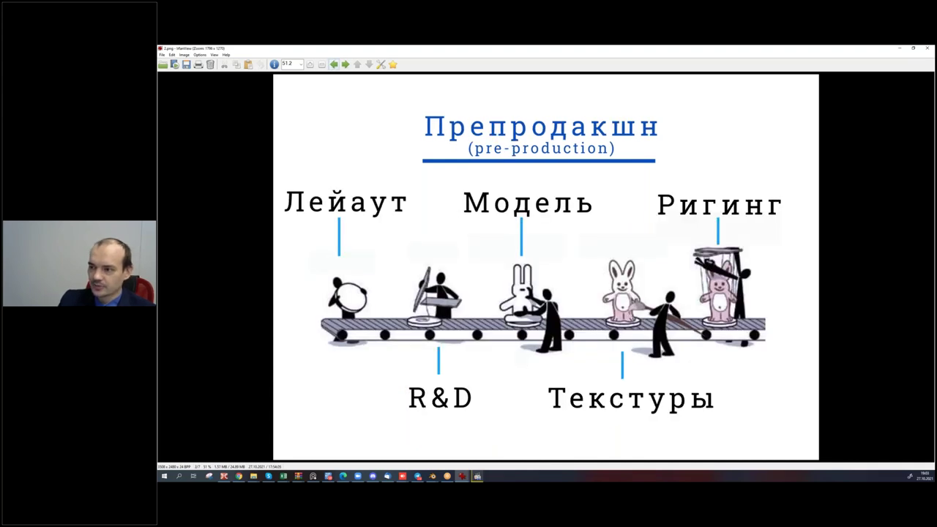
{"action": "left_click", "coordinate": [334, 65]}
{"action": "mouse_move", "coordinate": [447, 477]}
{"action": "left_click", "coordinate": [365, 445]}
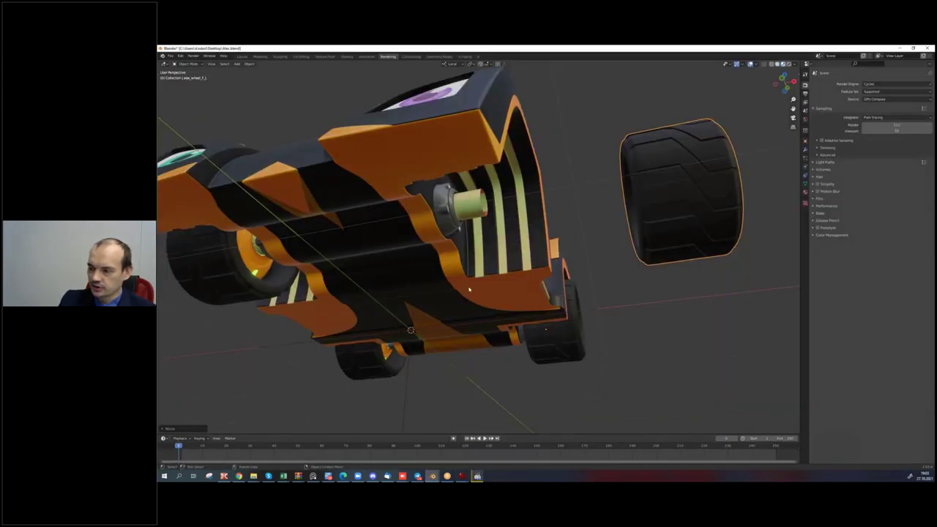
{"action": "key", "text": "KP_1"}
{"action": "mouse_move", "coordinate": [378, 259]}
{"action": "middle_mouse_down"}
{"action": "mouse_move", "coordinate": [401, 291]}
{"action": "mouse_move", "coordinate": [433, 288]}
{"action": "middle_mouse_up"}
{"action": "scroll", "coordinate": [401, 291], "scroll_direction": "up", "scroll_amount": 2}
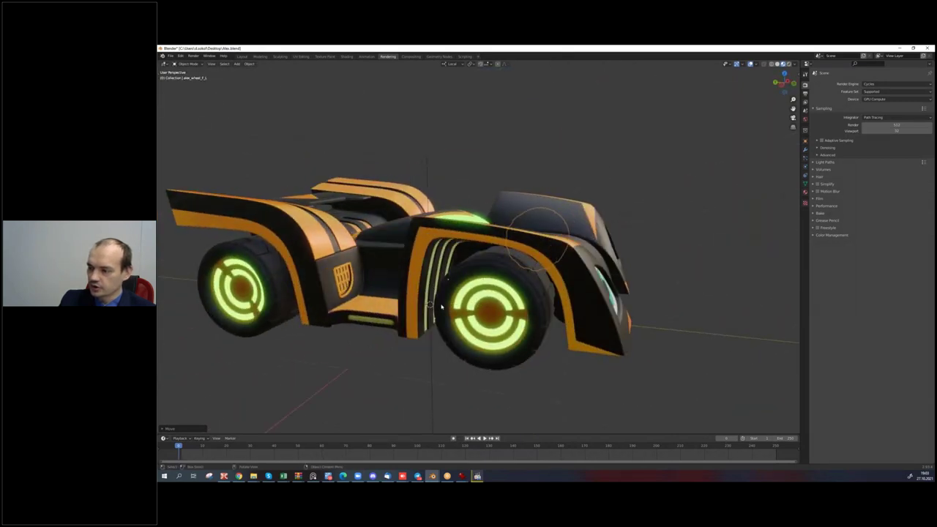
{"action": "middle_click_drag", "start_coordinate": [511, 341], "coordinate": [464, 329]}
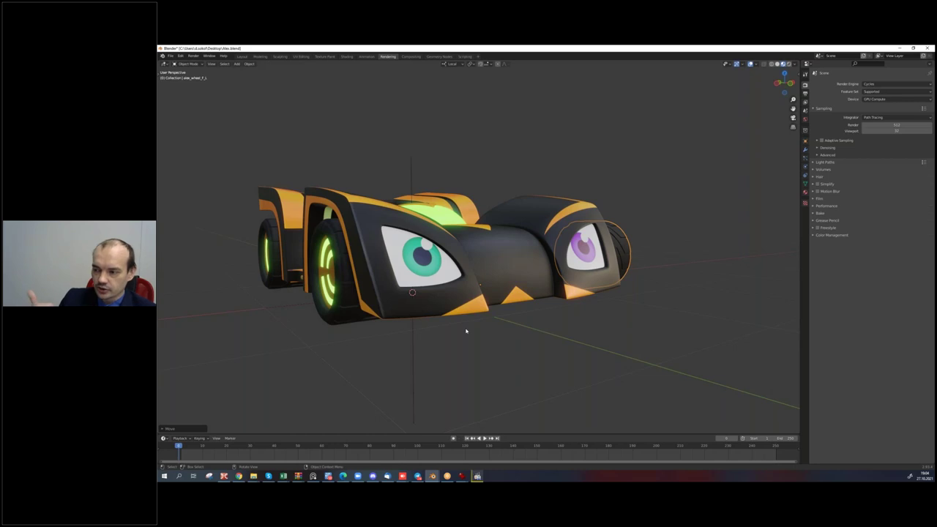
{"action": "key", "text": "KP_4"}
{"action": "key", "text": "KP_4"}
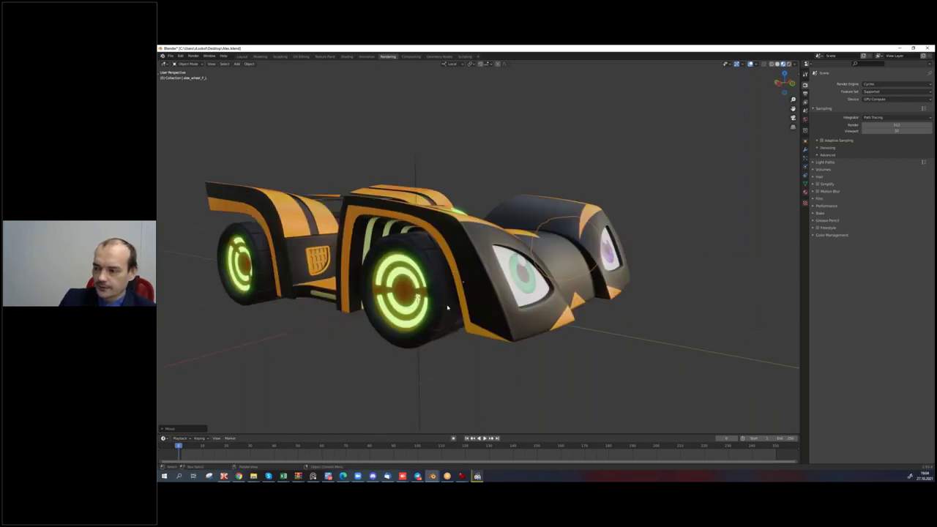
{"action": "middle_click_drag", "start_coordinate": [448, 307], "coordinate": [511, 302]}
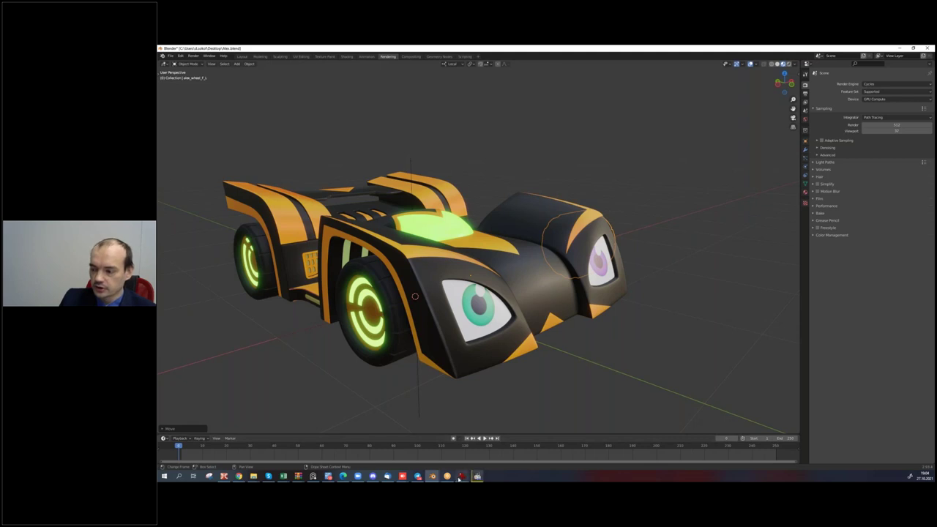
{"action": "mouse_move", "coordinate": [461, 477]}
{"action": "left_click", "coordinate": [427, 448]}
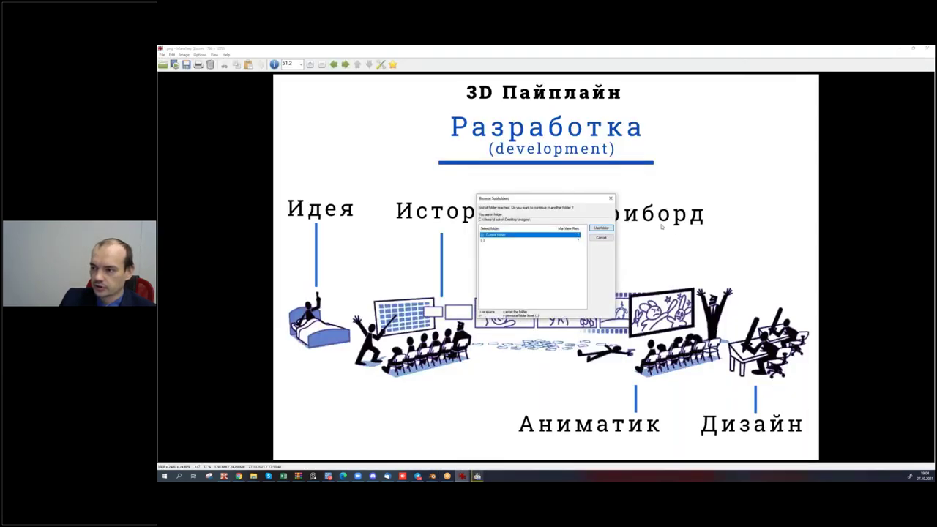
Advance past the last slide, then minimize the car video, IrfanView and Blender.
{"action": "key", "text": "Return"}
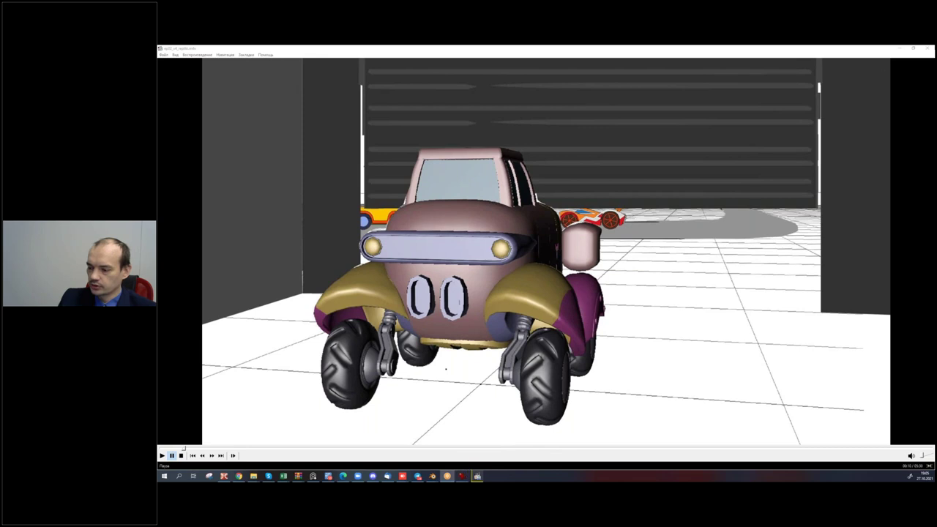
{"action": "left_click", "coordinate": [900, 49]}
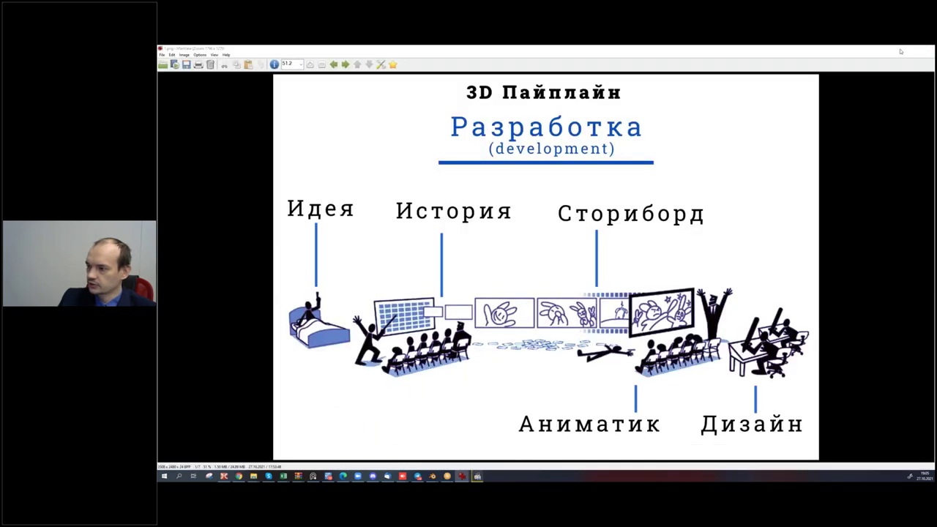
{"action": "left_click", "coordinate": [901, 49]}
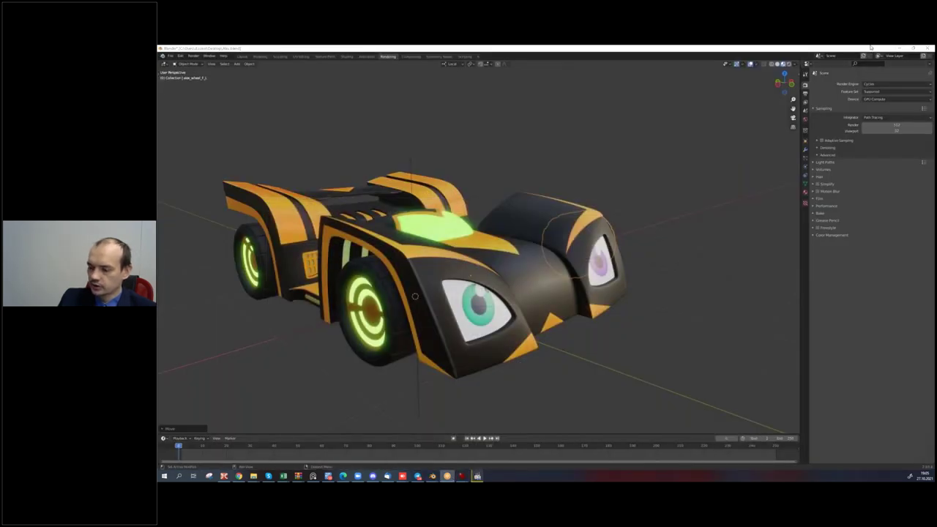
{"action": "left_click", "coordinate": [899, 49]}
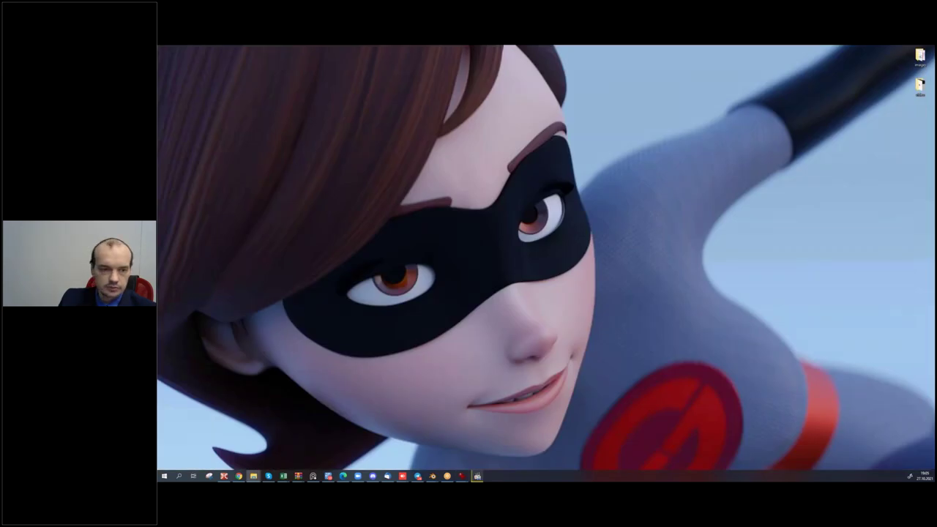
Show the Препродакшн slide, then minimize IrfanView to the desktop.
{"action": "left_click", "coordinate": [462, 475]}
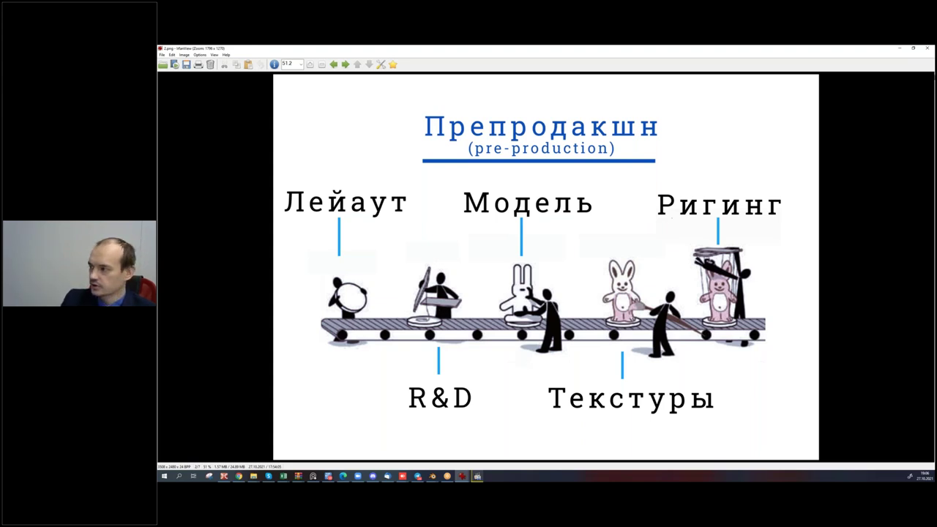
{"action": "left_click", "coordinate": [898, 50]}
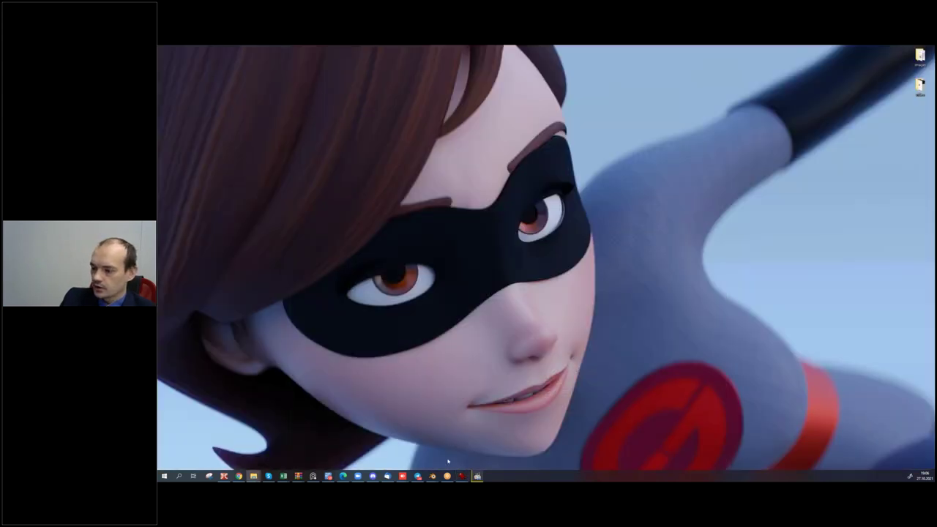
Bring up the Blender car window, then switch to the city and witch file.
{"action": "mouse_move", "coordinate": [432, 476]}
{"action": "left_click", "coordinate": [367, 448]}
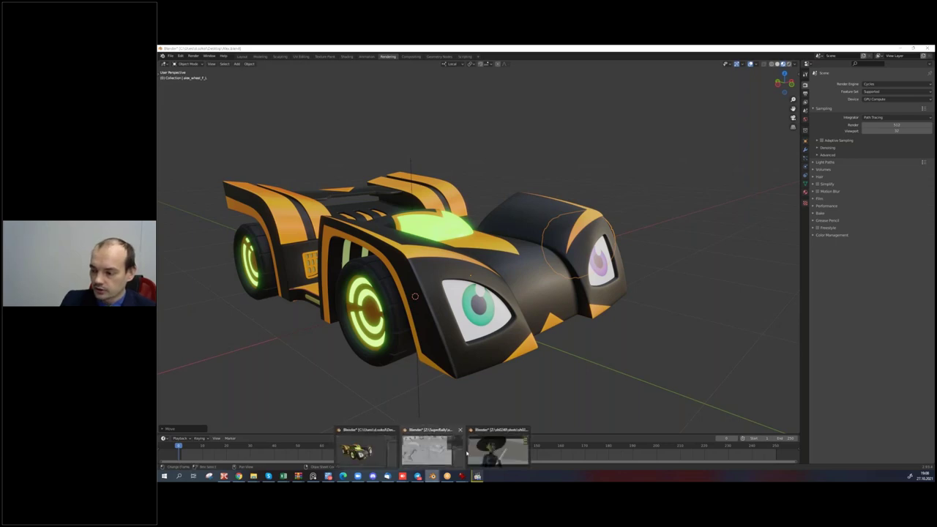
{"action": "left_click", "coordinate": [486, 456]}
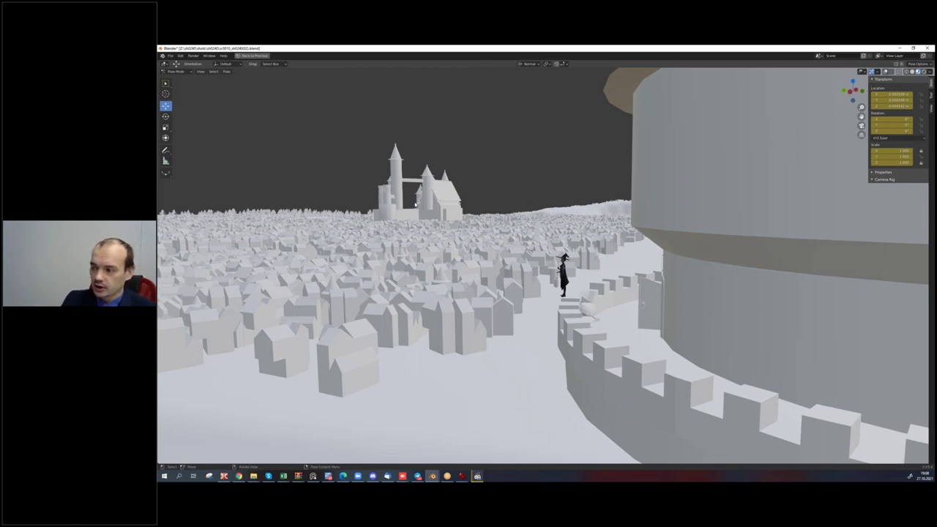
Play the camera animation around the tower twice, then return to the car window.
{"action": "key", "text": "space"}
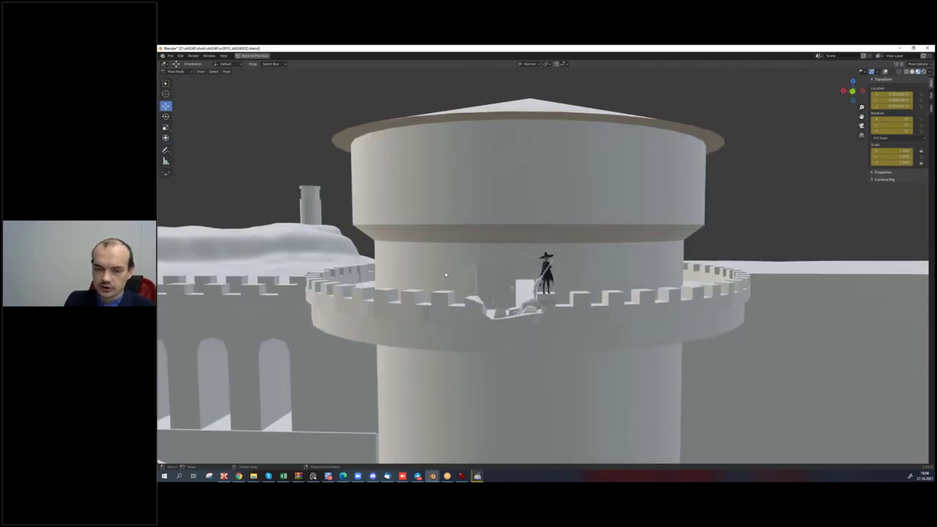
{"action": "key", "text": "space"}
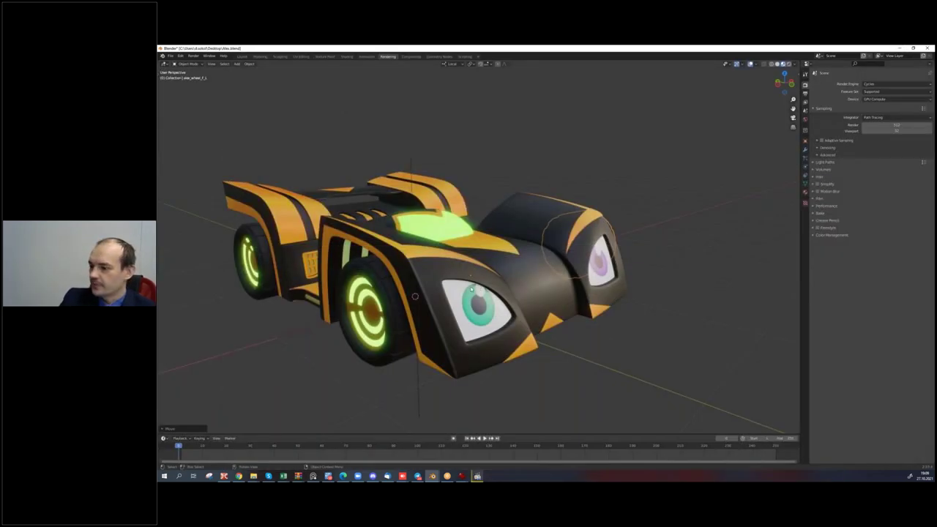
{"action": "left_click", "coordinate": [899, 48]}
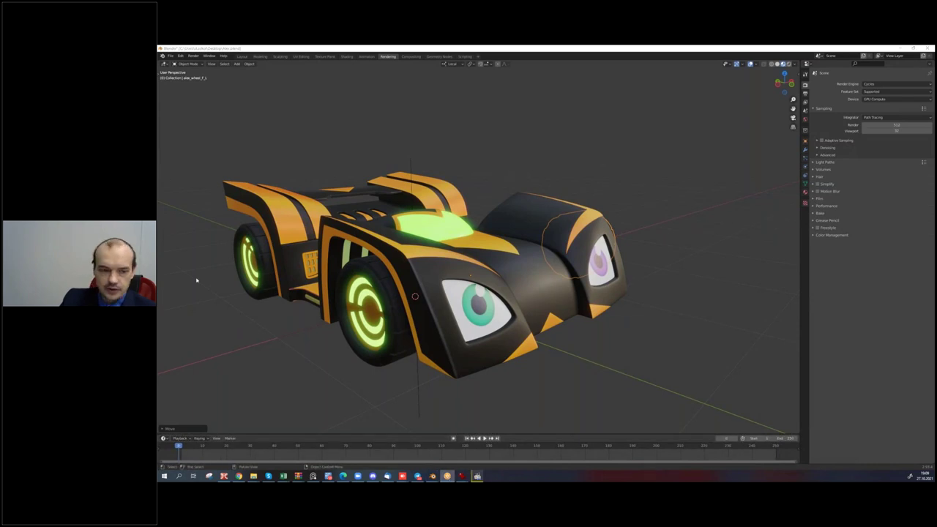
Present the Продакшн slide in IrfanView, then switch to the Blender castle scene.
{"action": "left_click", "coordinate": [462, 476]}
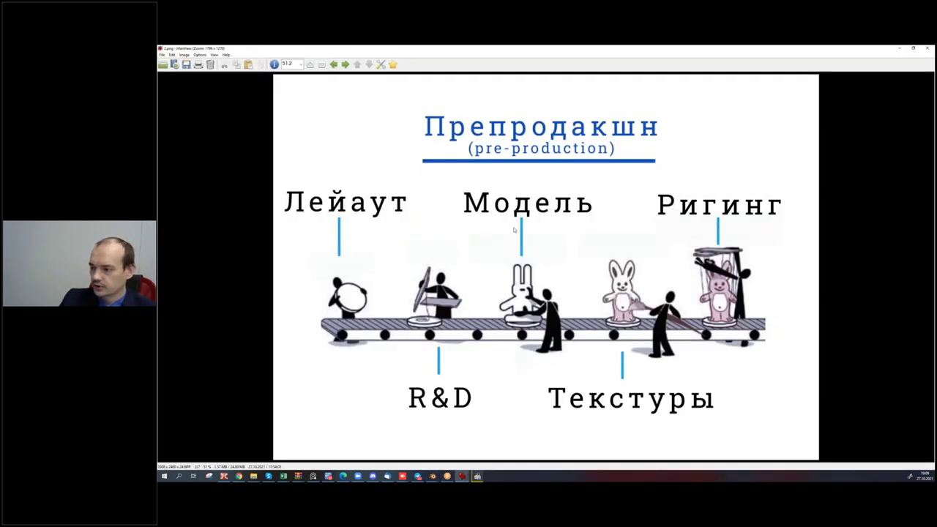
{"action": "left_click", "coordinate": [345, 65]}
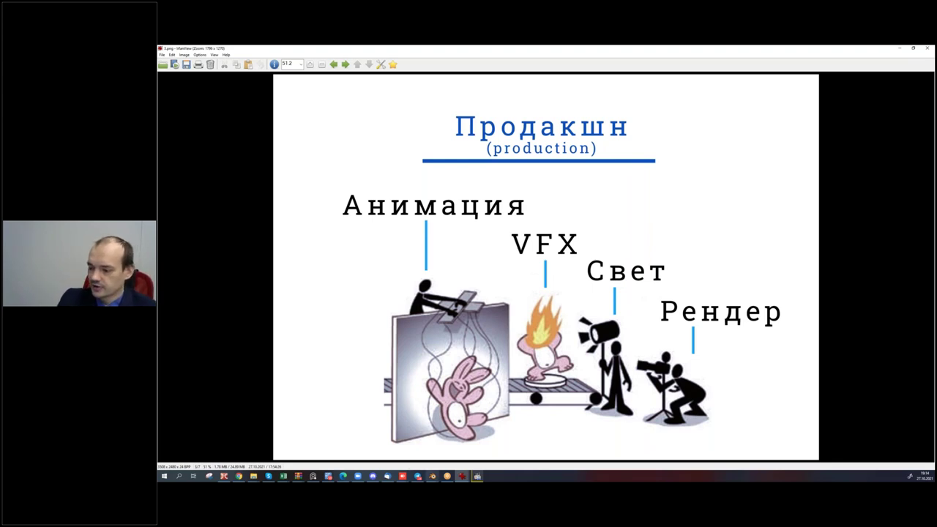
{"action": "left_click", "coordinate": [498, 445]}
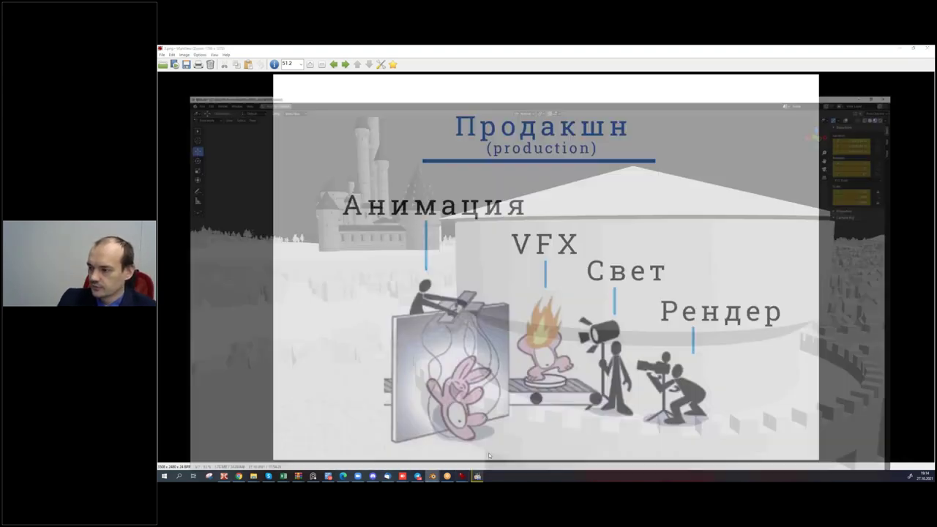
Play the castle-to-witch camera animation, then Alt+Tab back to IrfanView.
{"action": "key", "text": "space"}
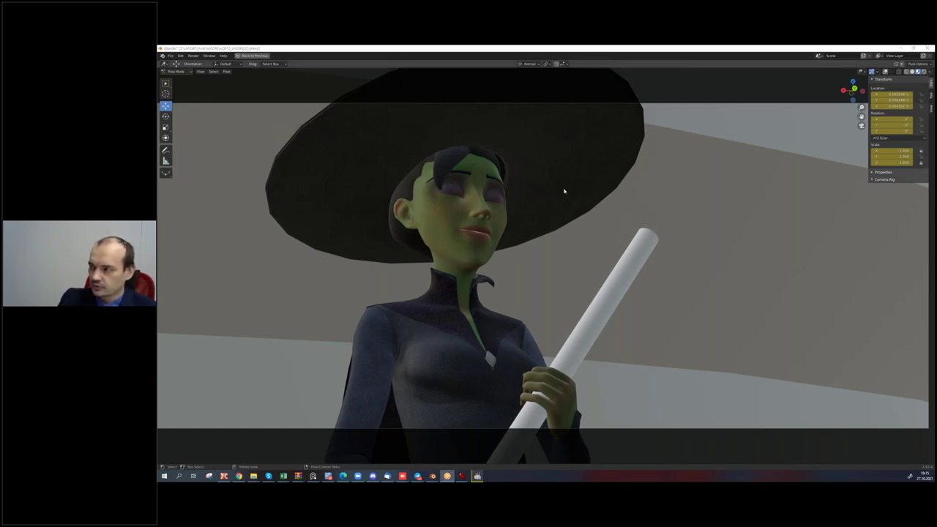
{"action": "key", "text": "alt+Tab"}
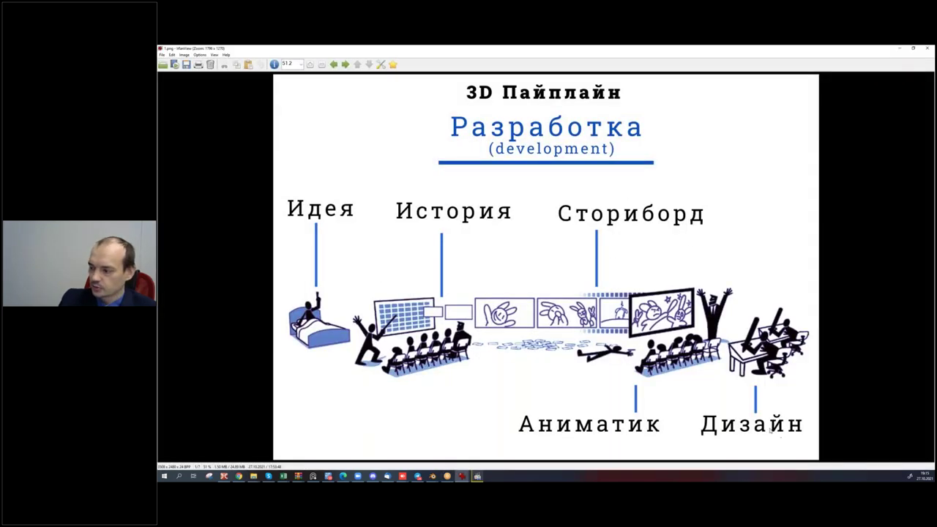
Advance through the Препродакшн slide on to the Продакшн slide.
{"action": "left_click", "coordinate": [345, 64]}
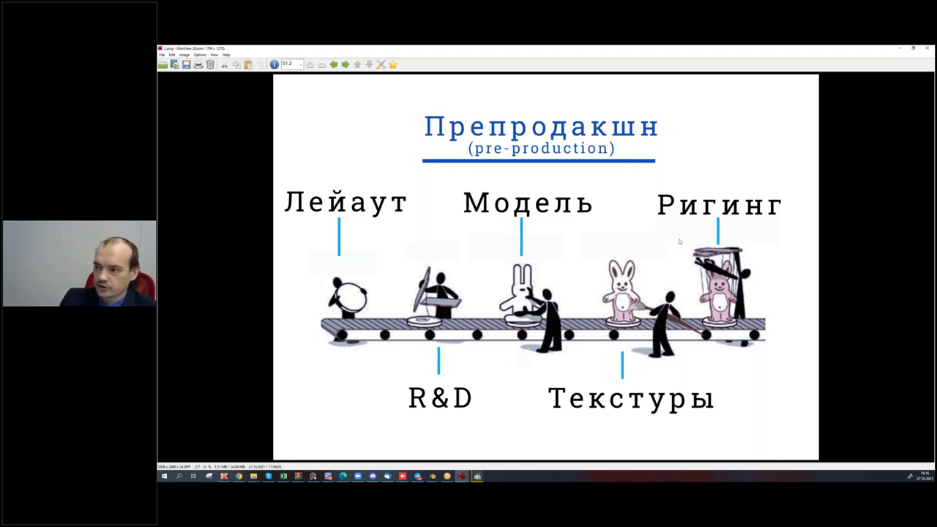
{"action": "left_click", "coordinate": [345, 64]}
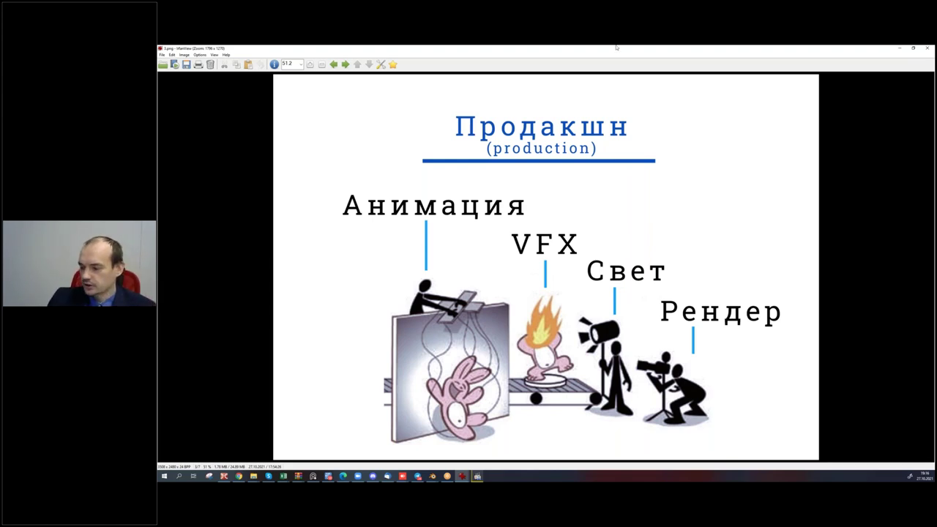
Minimize IrfanView to reveal the Blender witch with her broom.
{"action": "left_click", "coordinate": [900, 50]}
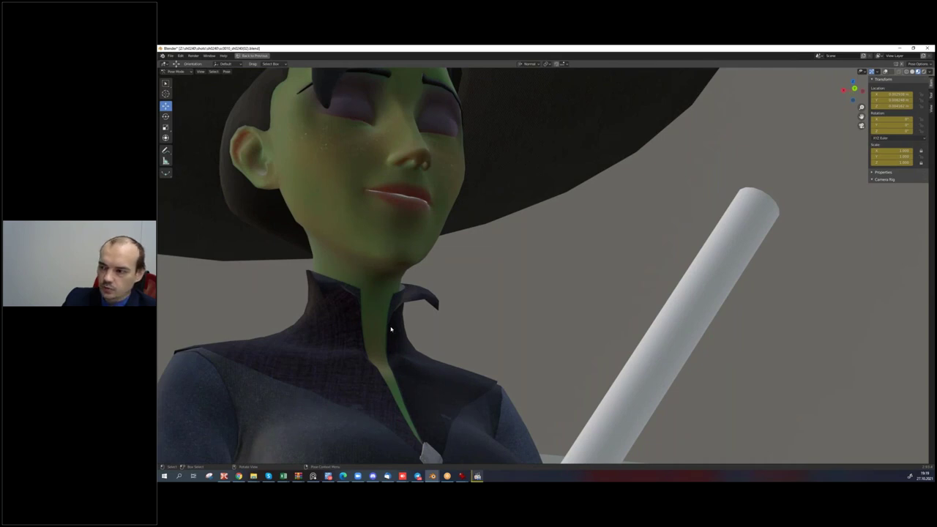
{"action": "key", "text": "KP_0"}
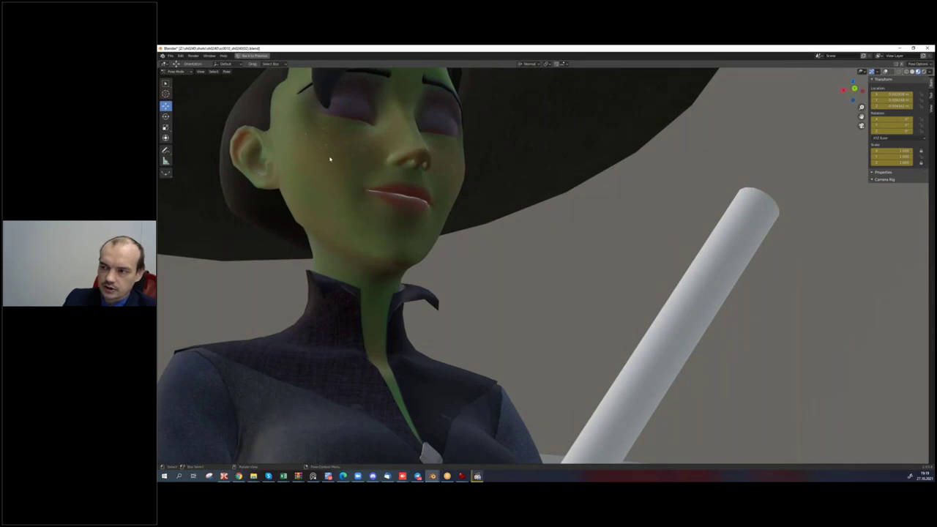
{"action": "key", "text": "ctrl+space"}
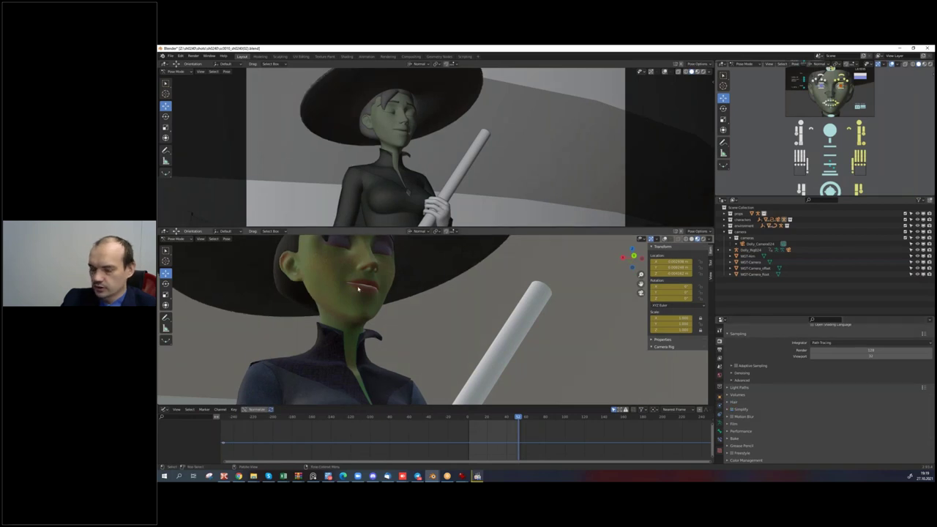
{"action": "key", "text": "ctrl+space"}
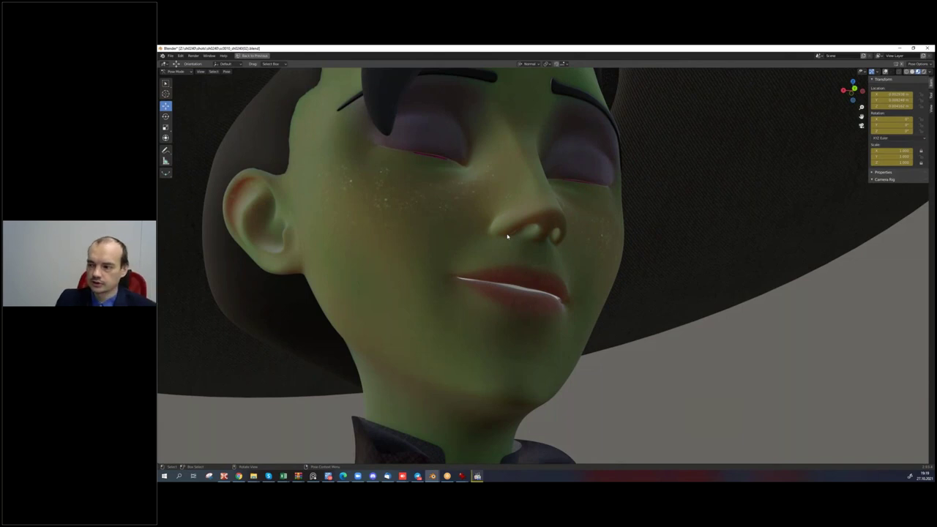
{"action": "left_click", "coordinate": [930, 73]}
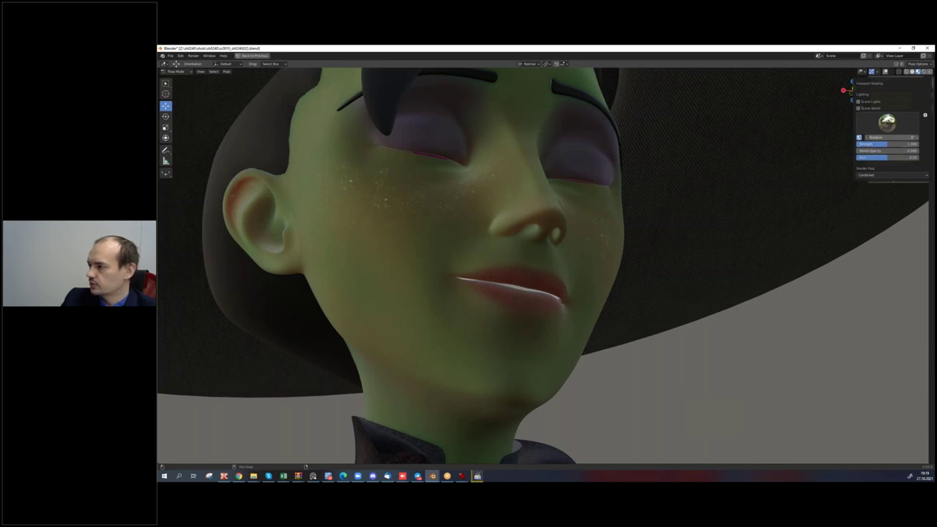
Rotate the HDRI preview lighting across the witch's face, then play her animation.
{"action": "mouse_move", "coordinate": [889, 137]}
{"action": "left_mouse_down"}
{"action": "mouse_move", "coordinate": [908, 137]}
{"action": "mouse_move", "coordinate": [897, 137]}
{"action": "left_mouse_up"}
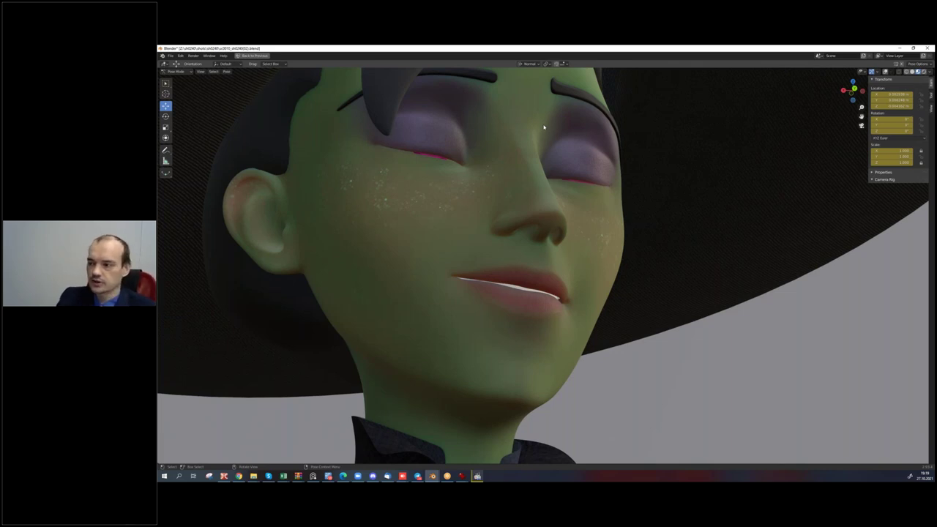
{"action": "key", "text": "space"}
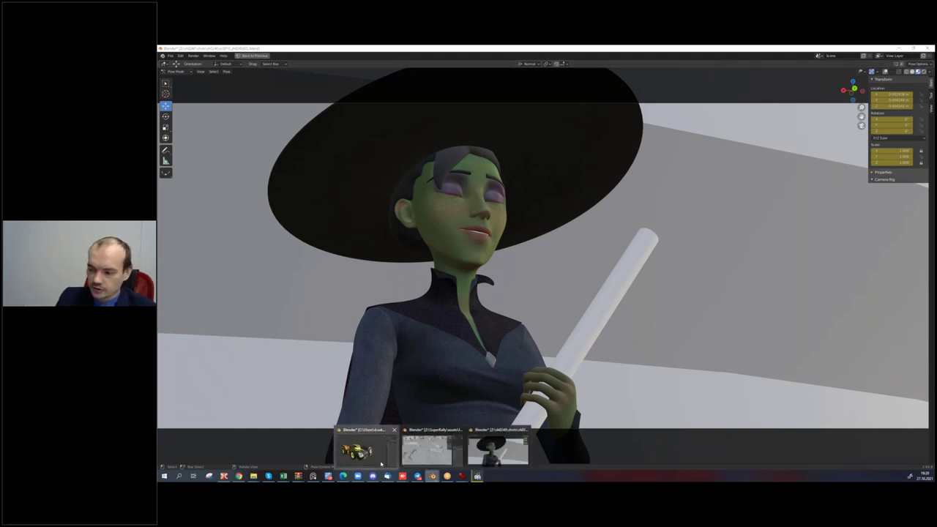
Bring the car file forward and orbit the stylized car from top to front views.
{"action": "mouse_move", "coordinate": [432, 476]}
{"action": "left_click", "coordinate": [366, 447]}
{"action": "key", "text": "KP_7"}
{"action": "mouse_move", "coordinate": [536, 283]}
{"action": "middle_mouse_down"}
{"action": "mouse_move", "coordinate": [512, 272]}
{"action": "mouse_move", "coordinate": [486, 282]}
{"action": "middle_mouse_up"}
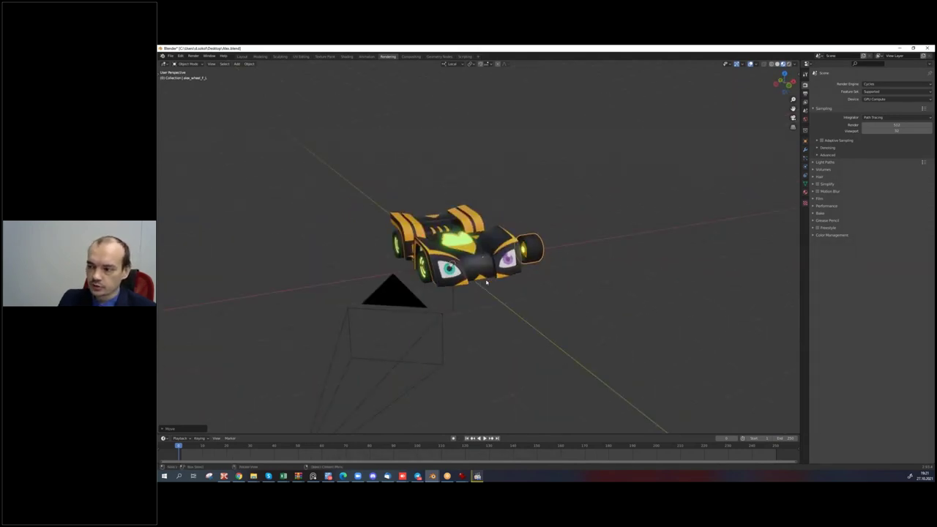
{"action": "mouse_move", "coordinate": [486, 282]}
{"action": "middle_mouse_down"}
{"action": "mouse_move", "coordinate": [533, 302]}
{"action": "mouse_move", "coordinate": [475, 317]}
{"action": "middle_mouse_up"}
{"action": "scroll", "coordinate": [506, 290], "scroll_direction": "up", "scroll_amount": 5}
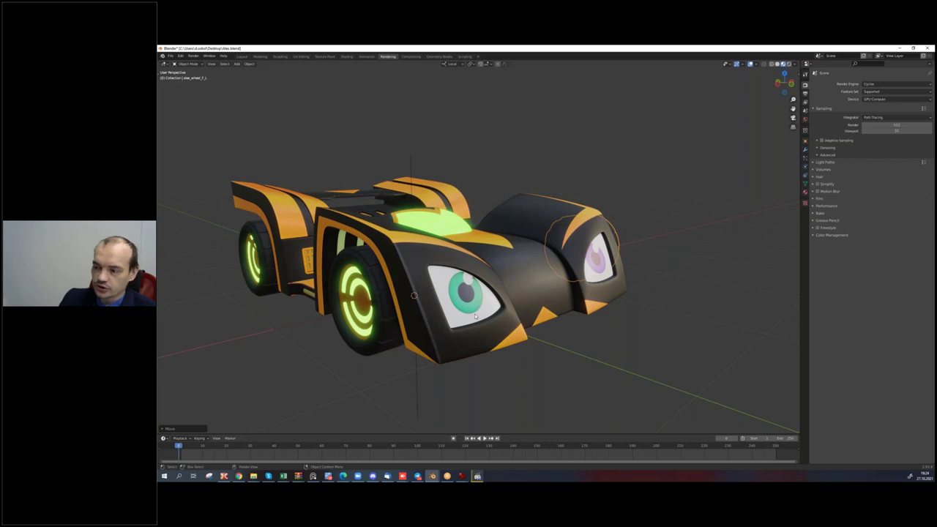
{"action": "middle_click_drag", "start_coordinate": [658, 295], "coordinate": [624, 298]}
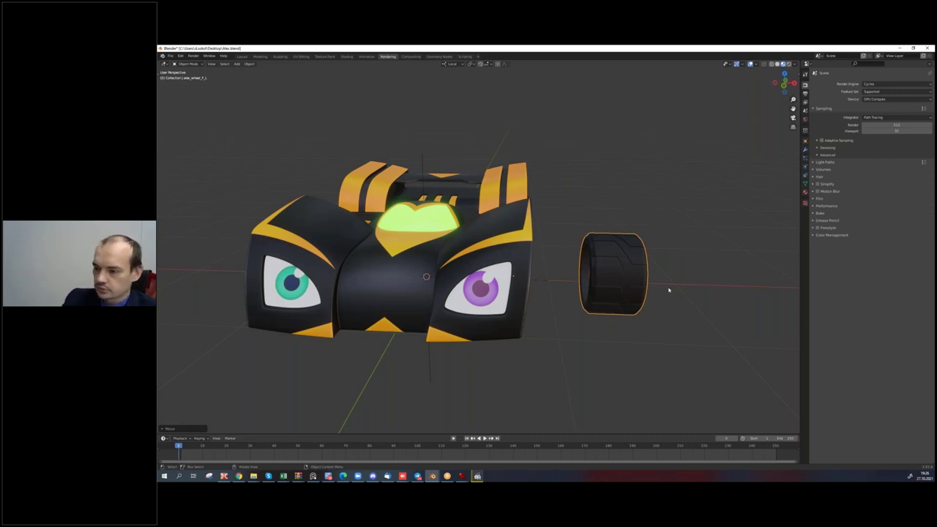
Orbit the viewport to a three-quarter side angle of the car.
{"action": "middle_click_drag", "start_coordinate": [669, 290], "coordinate": [632, 275]}
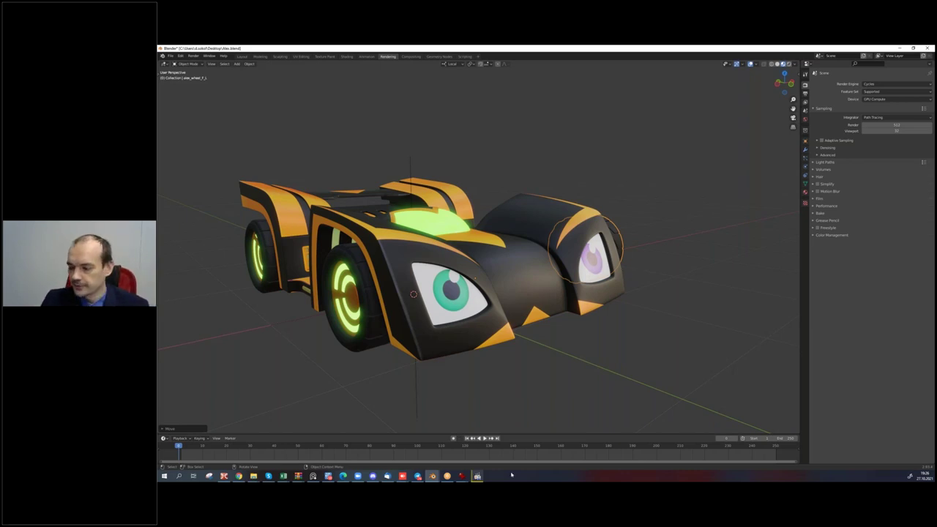
Switch from Blender to the IrfanView production slide.
{"action": "left_click", "coordinate": [255, 476]}
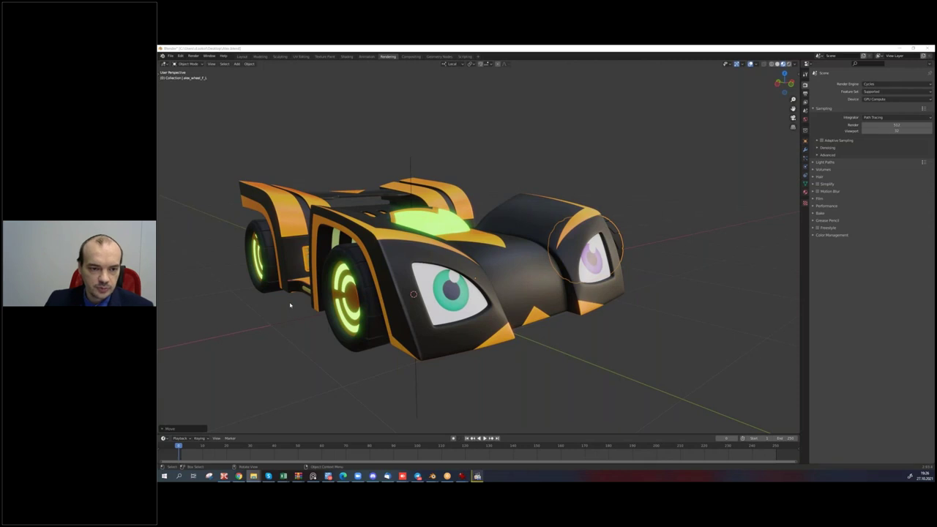
{"action": "key", "text": "alt+Tab"}
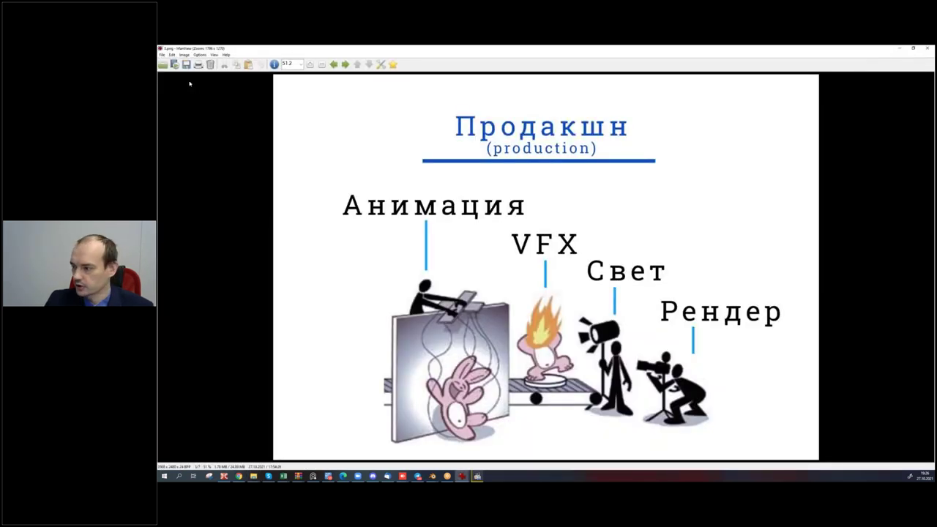
Advance IrfanView from 3.png to the post-production slide 4.png.
{"action": "left_click", "coordinate": [345, 65]}
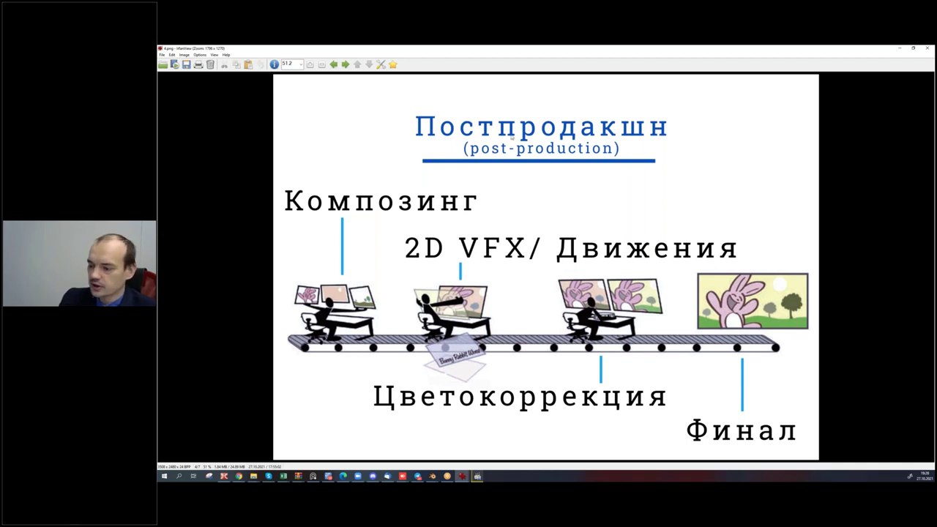
{"action": "left_click", "coordinate": [433, 476]}
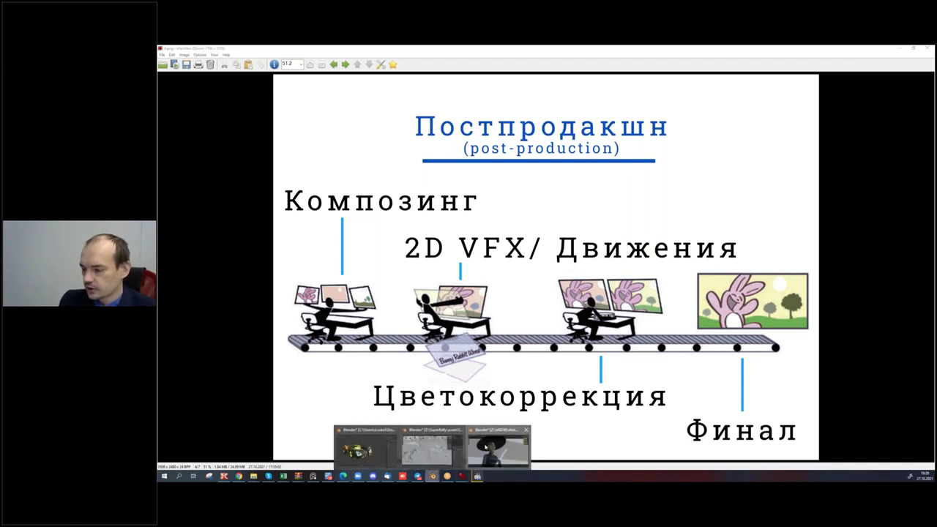
In the witch scene, preview the Diffuse Color, Specular Color and Volume Light render passes.
{"action": "left_click", "coordinate": [435, 448]}
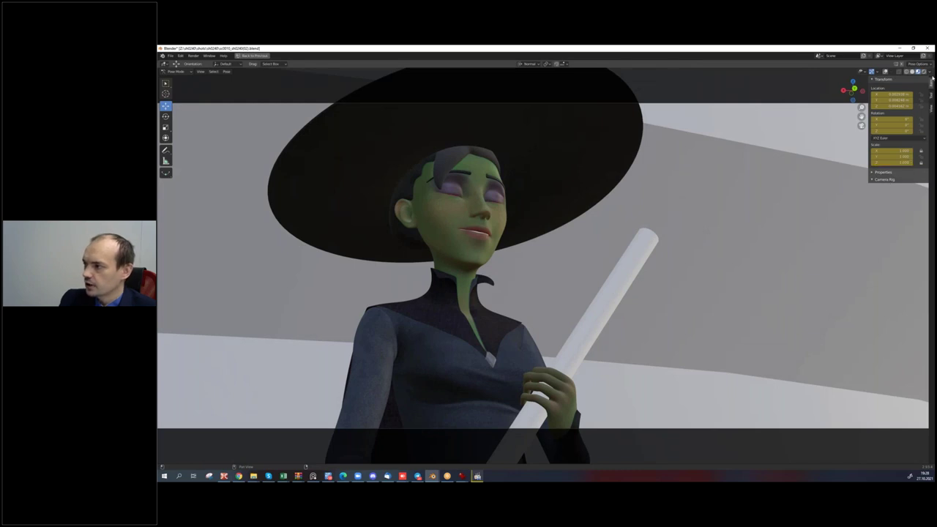
{"action": "left_click", "coordinate": [928, 71]}
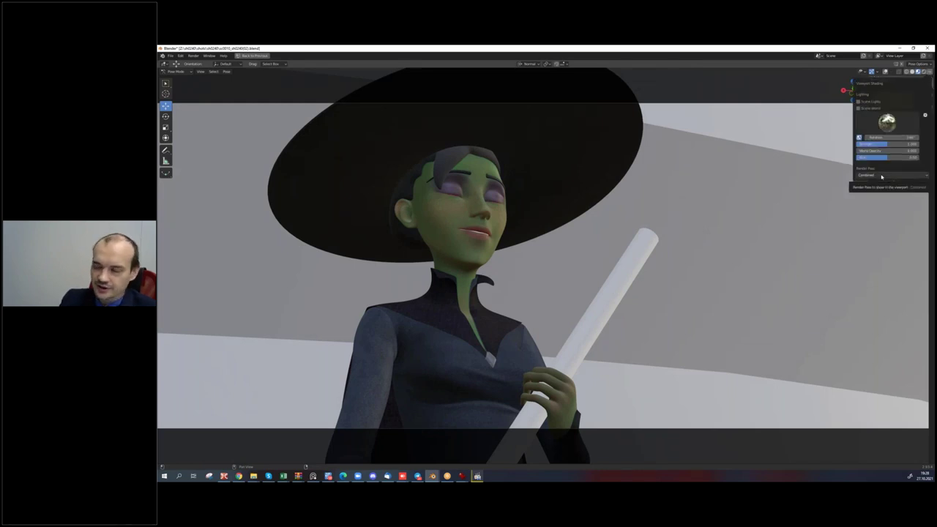
{"action": "left_click", "coordinate": [882, 177]}
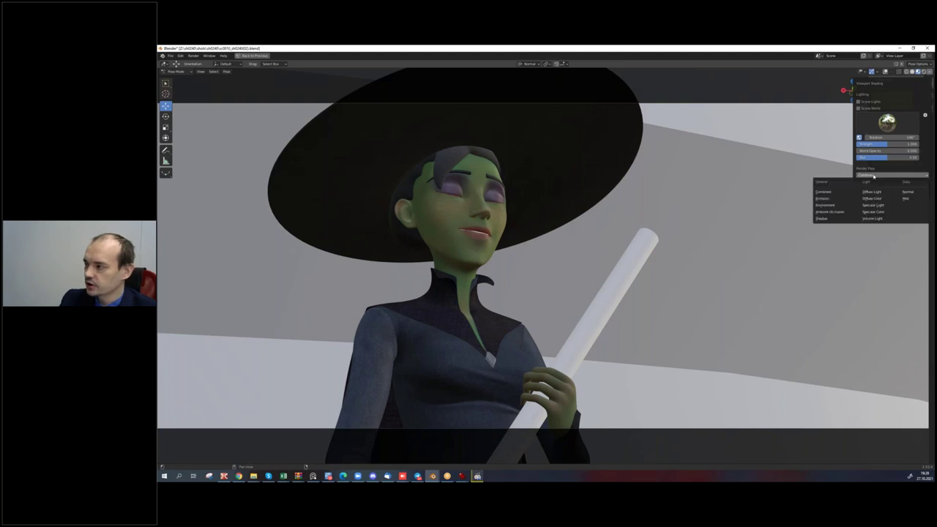
{"action": "left_click", "coordinate": [878, 199]}
{"action": "left_click", "coordinate": [892, 176]}
{"action": "left_click", "coordinate": [882, 213]}
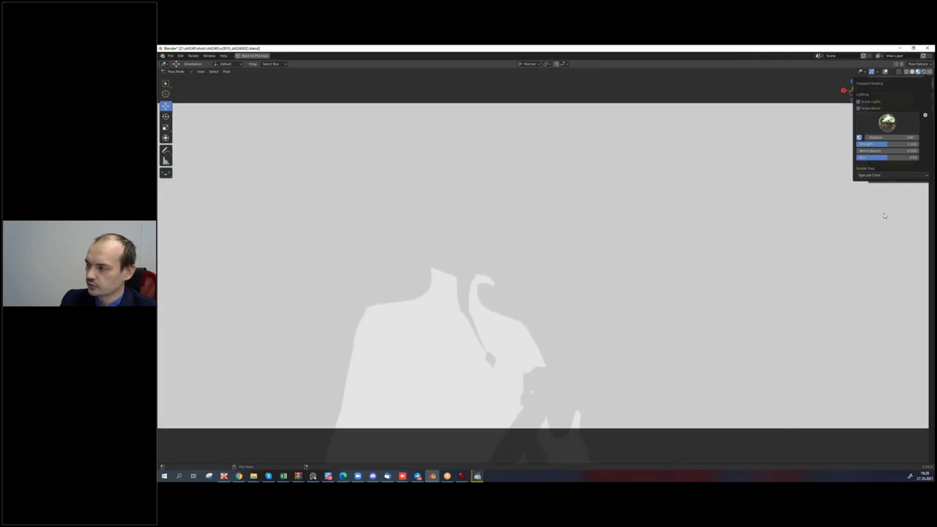
{"action": "left_click", "coordinate": [886, 176]}
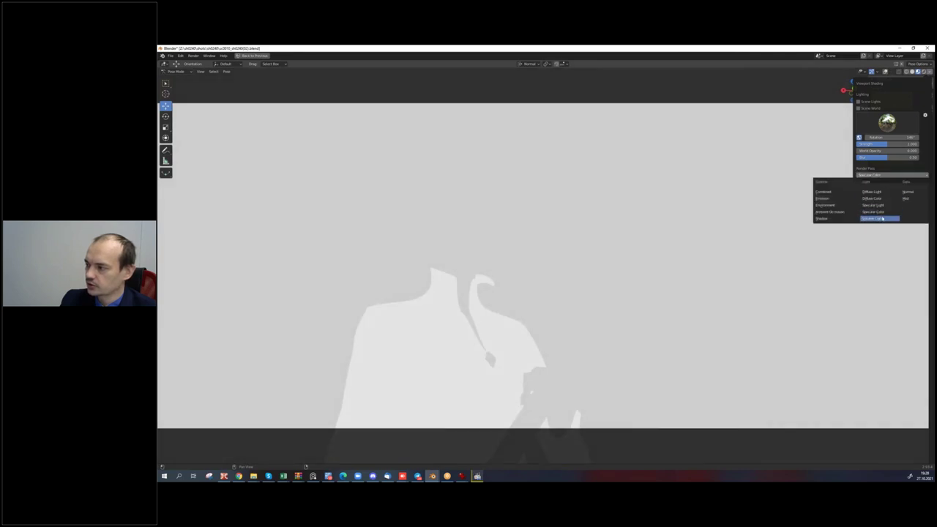
{"action": "left_click", "coordinate": [883, 218]}
Preview Ambient Occlusion and Shadow passes, settle on Diffuse Light, and step through camera views.
{"action": "left_click", "coordinate": [890, 176]}
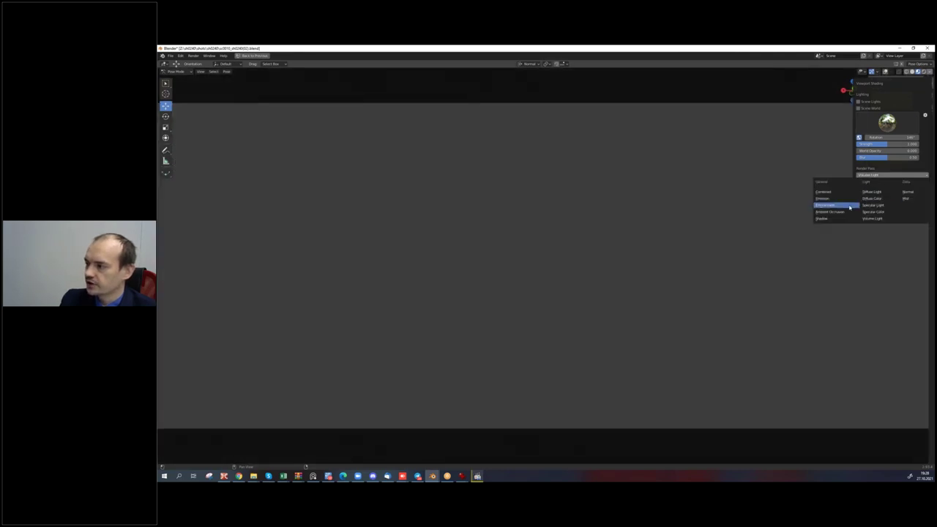
{"action": "left_click", "coordinate": [849, 210]}
{"action": "left_click", "coordinate": [889, 176]}
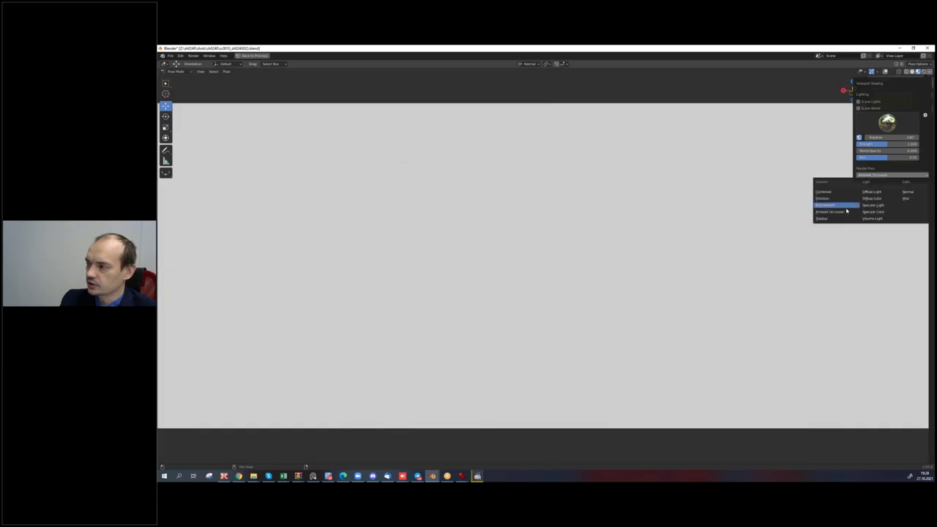
{"action": "left_click", "coordinate": [831, 218]}
{"action": "left_click", "coordinate": [881, 176]}
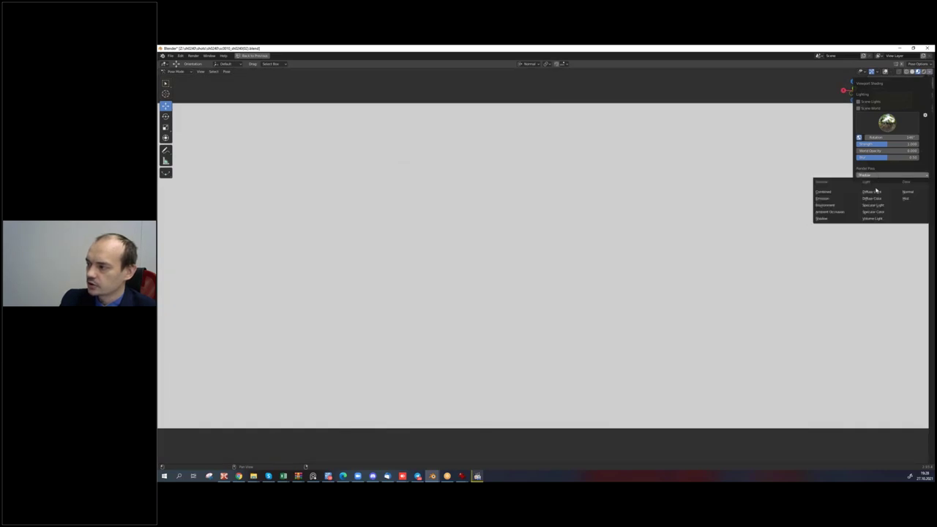
{"action": "key", "text": "Return"}
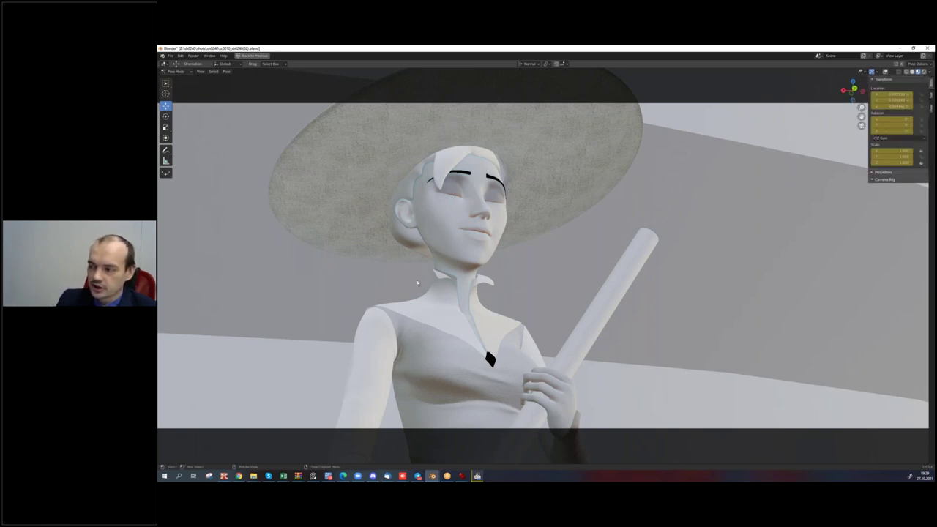
{"action": "key", "text": "space"}
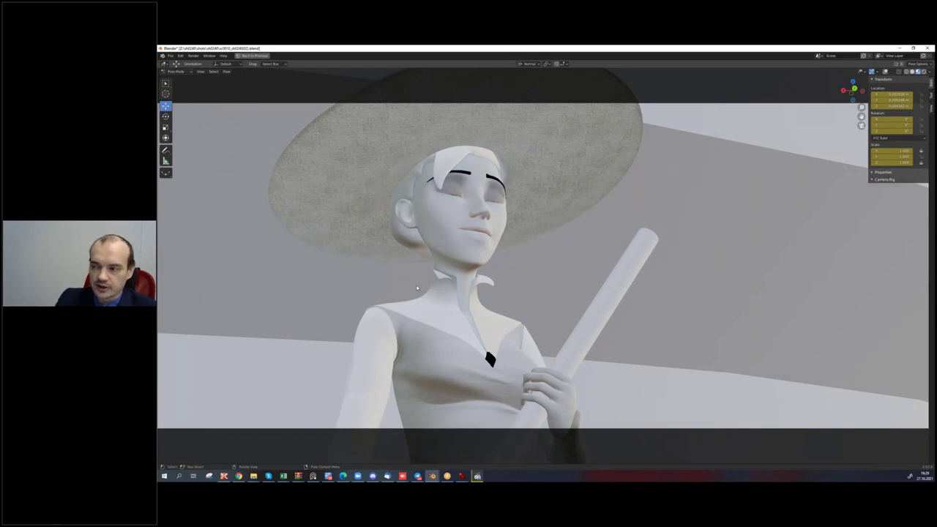
{"action": "left_click", "coordinate": [477, 476]}
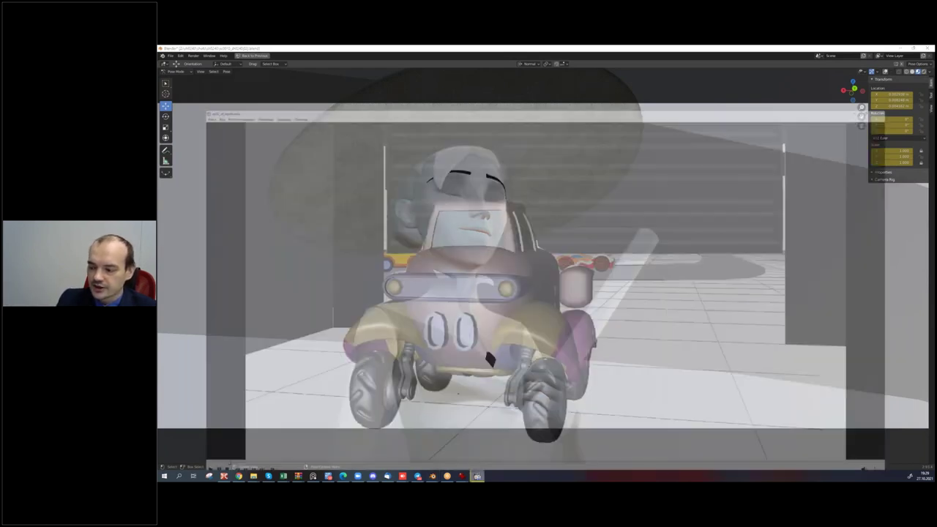
Bring the IrfanView post-production slide 4.png back in front of the car video.
{"action": "left_click", "coordinate": [627, 448]}
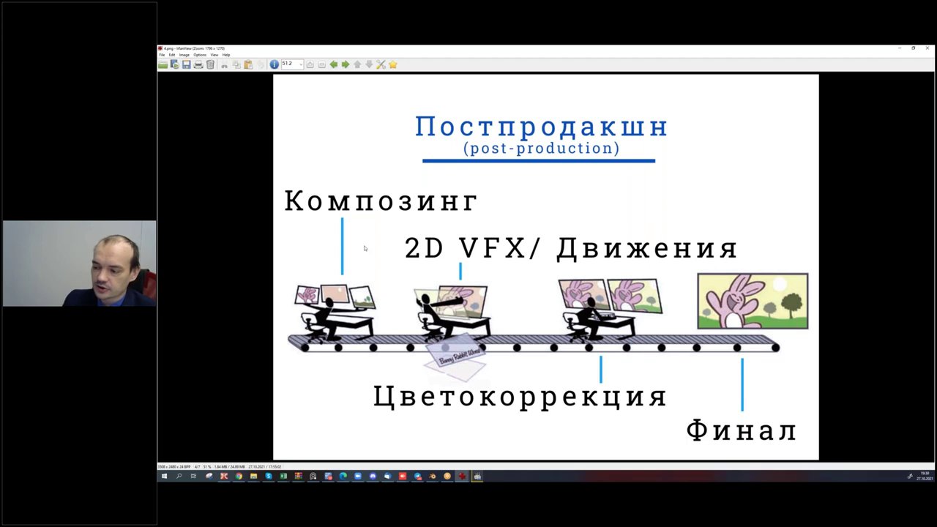
{"action": "left_click", "coordinate": [433, 476]}
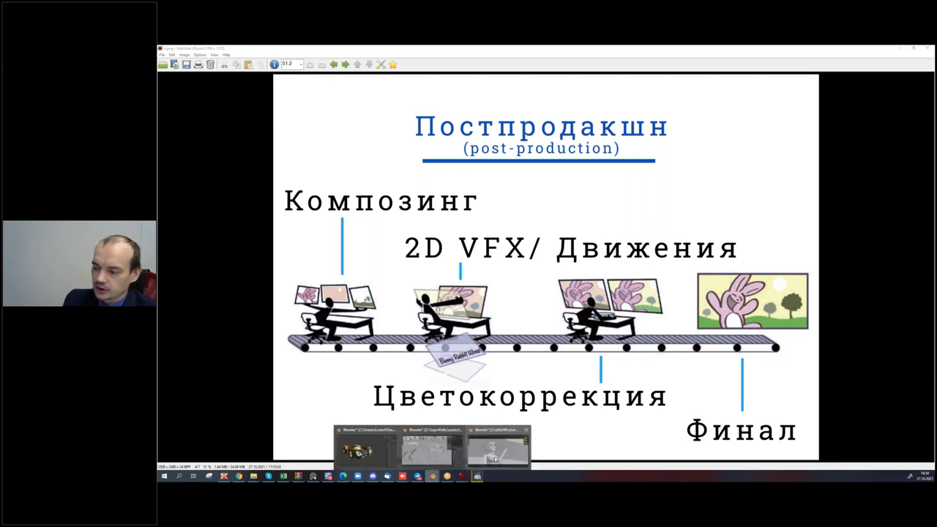
{"action": "left_click", "coordinate": [495, 459]}
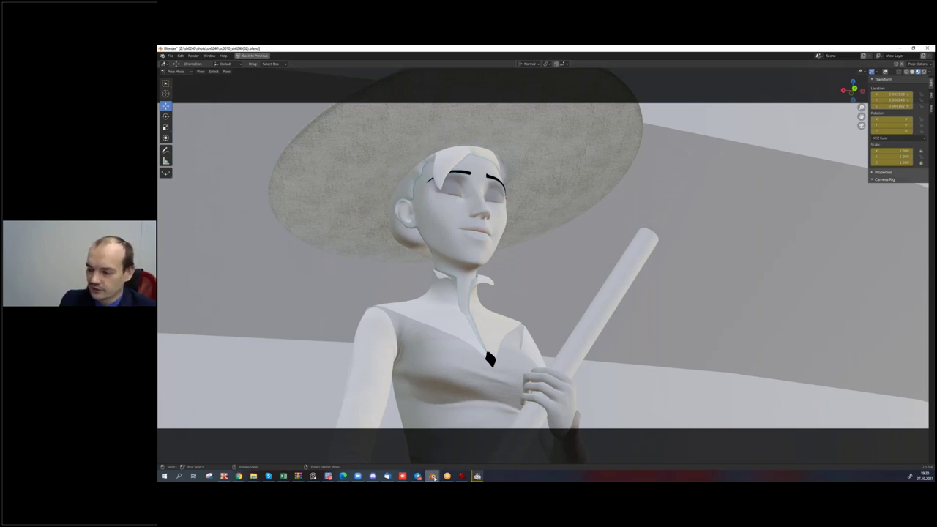
{"action": "left_click", "coordinate": [447, 477]}
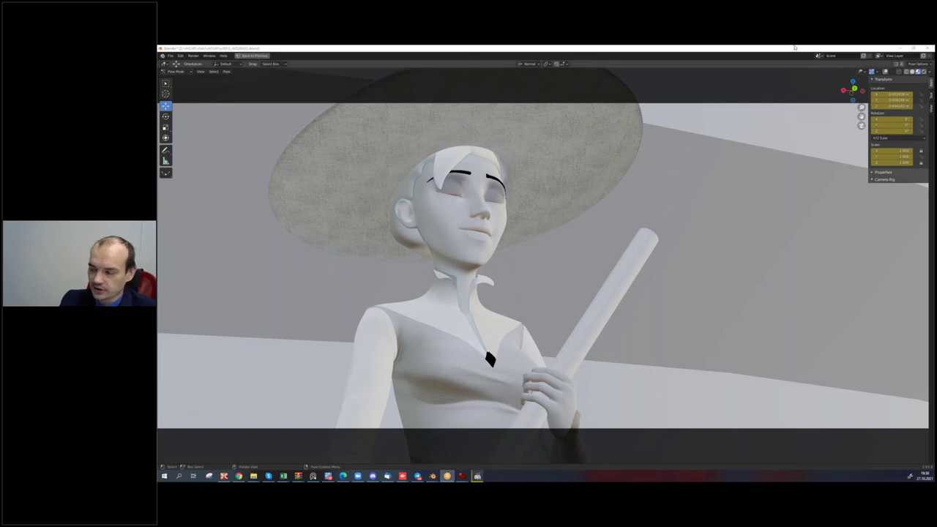
{"action": "left_click", "coordinate": [432, 477]}
{"action": "left_click", "coordinate": [900, 48]}
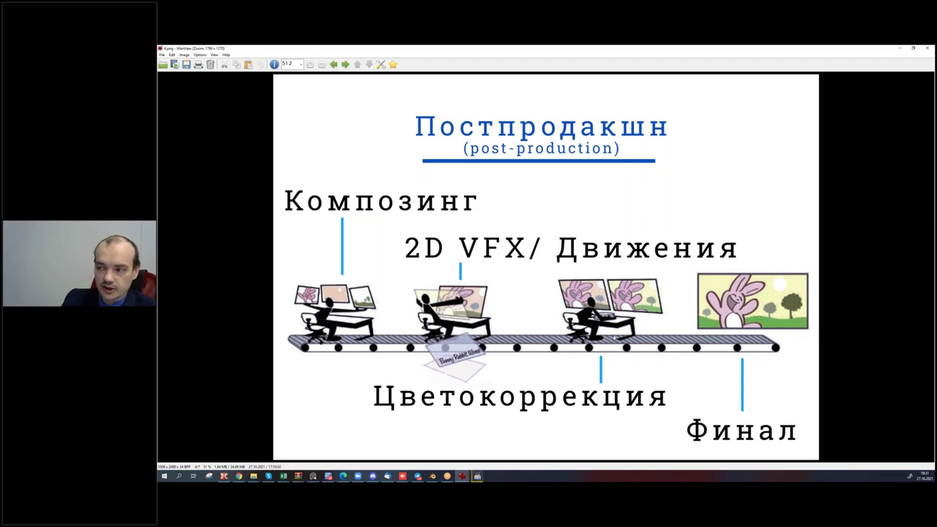
{"action": "key", "text": "space"}
{"action": "key", "text": "BackSpace"}
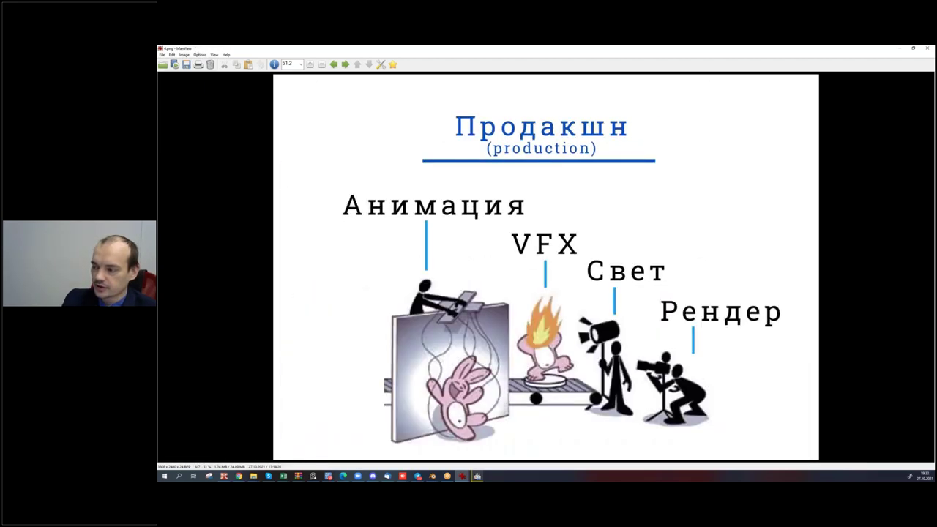
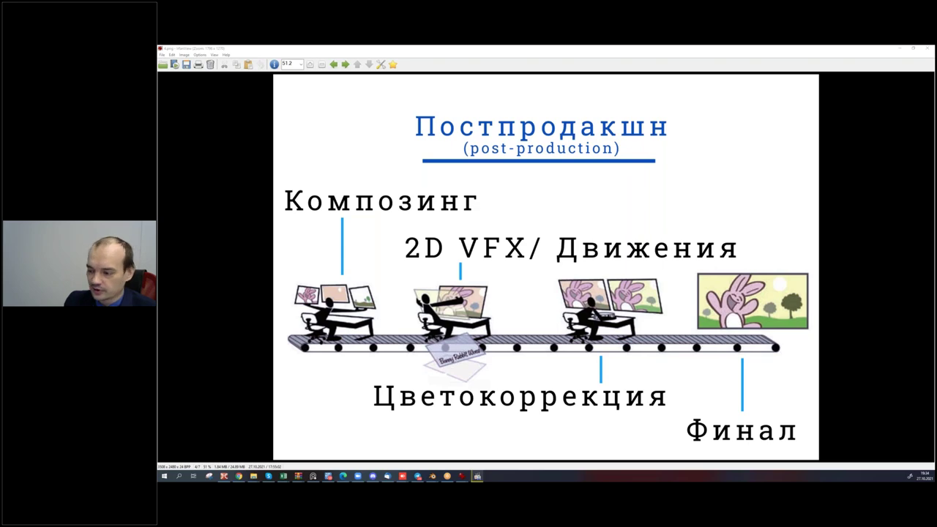
Minimize the IrfanView post-production slide and the render window to bring the Blender car model forward.
{"action": "left_click", "coordinate": [900, 49]}
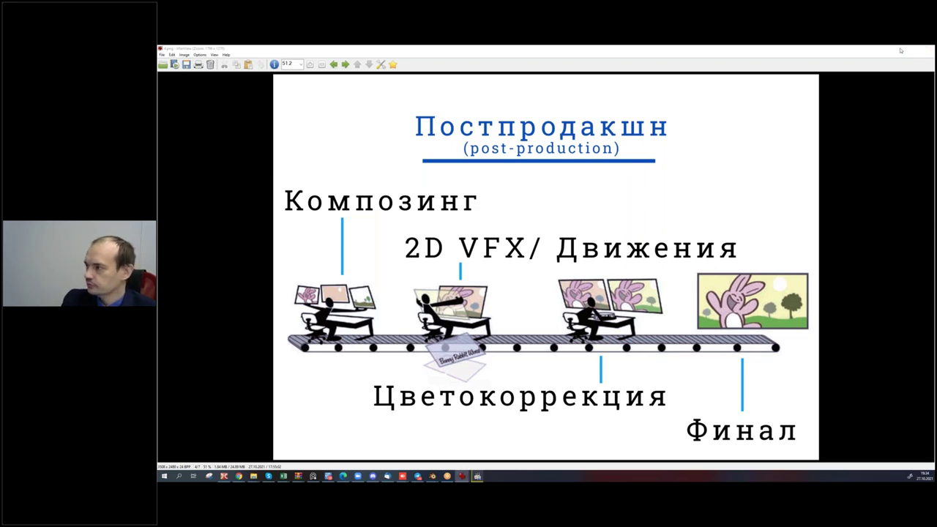
{"action": "left_click", "coordinate": [901, 49]}
{"action": "left_click", "coordinate": [901, 48]}
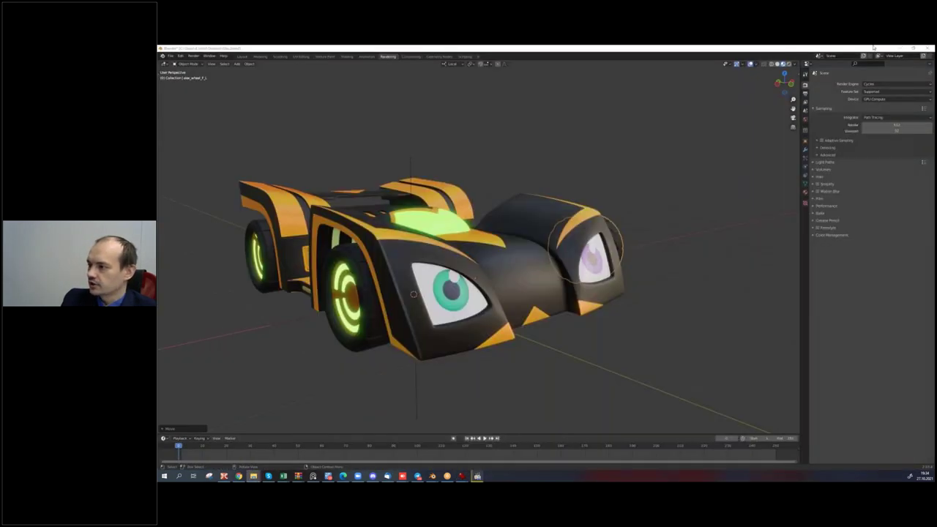
Hide Blender and the slide viewer, then pause and close the 01_0001-0225 witch animation clip.
{"action": "left_click", "coordinate": [901, 48]}
{"action": "left_click", "coordinate": [901, 48]}
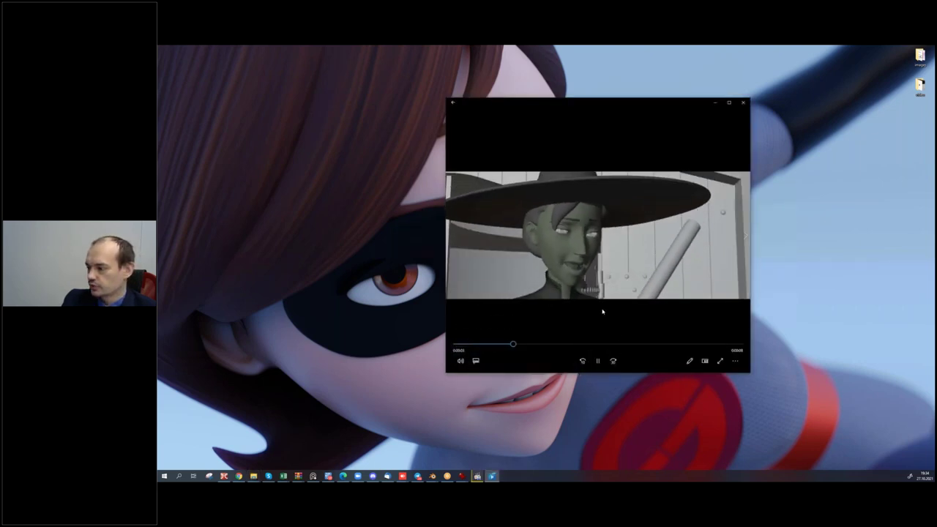
{"action": "left_click", "coordinate": [598, 363]}
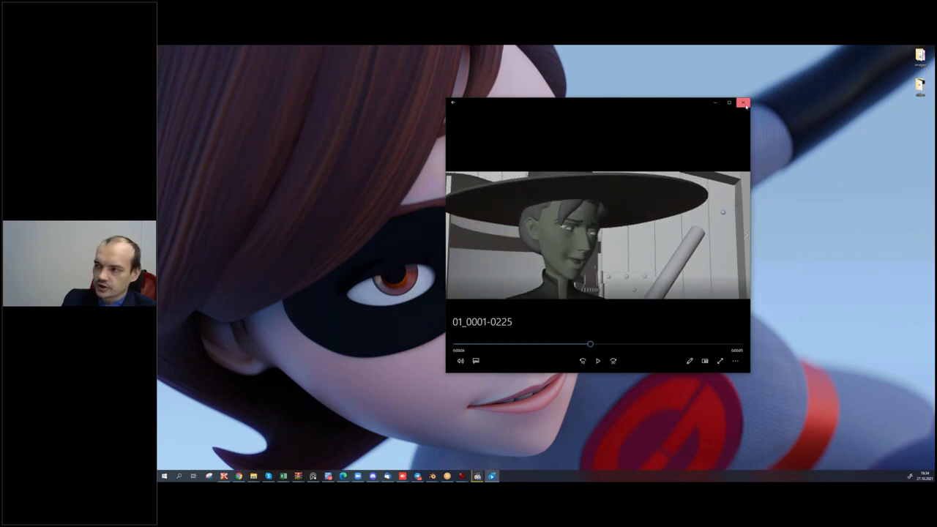
{"action": "left_click", "coordinate": [743, 103]}
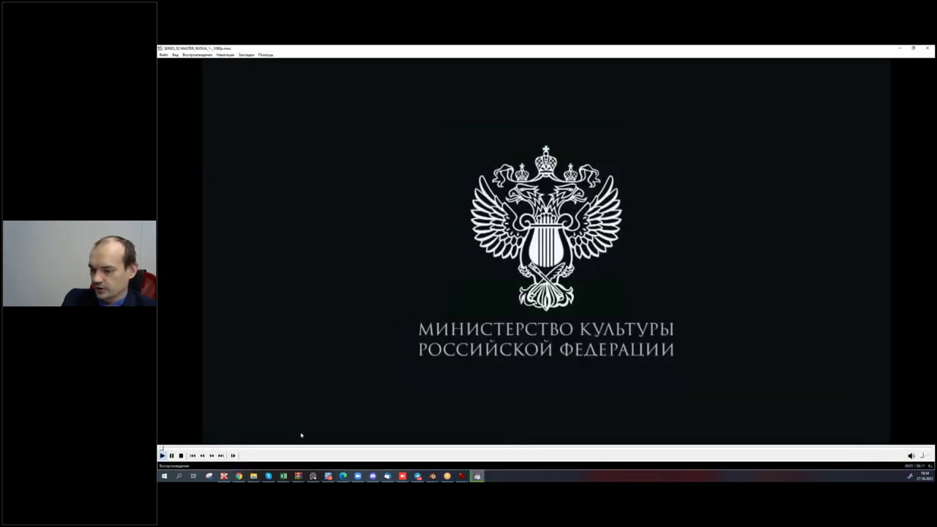
Skim the cartoon episode past the ministry intro and racing scene, pause on the field scene, then close it.
{"action": "left_click", "coordinate": [293, 449]}
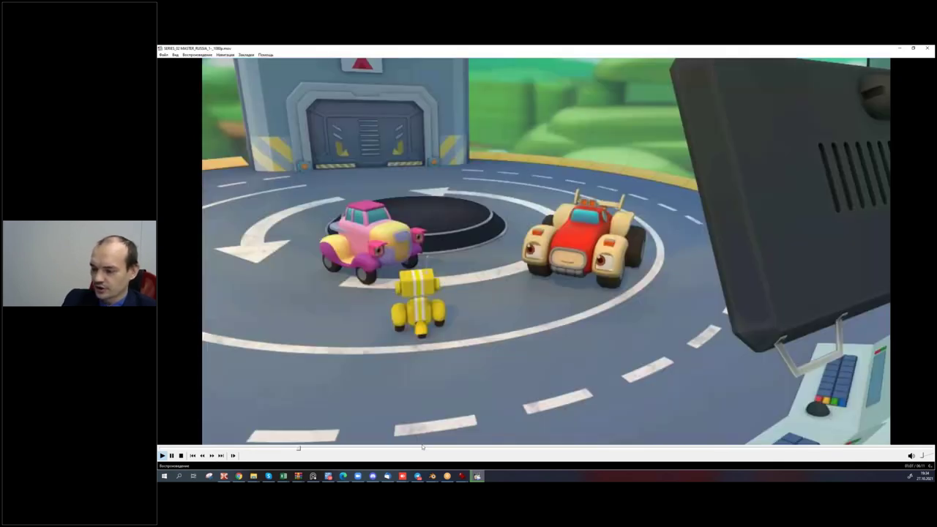
{"action": "left_click", "coordinate": [425, 450]}
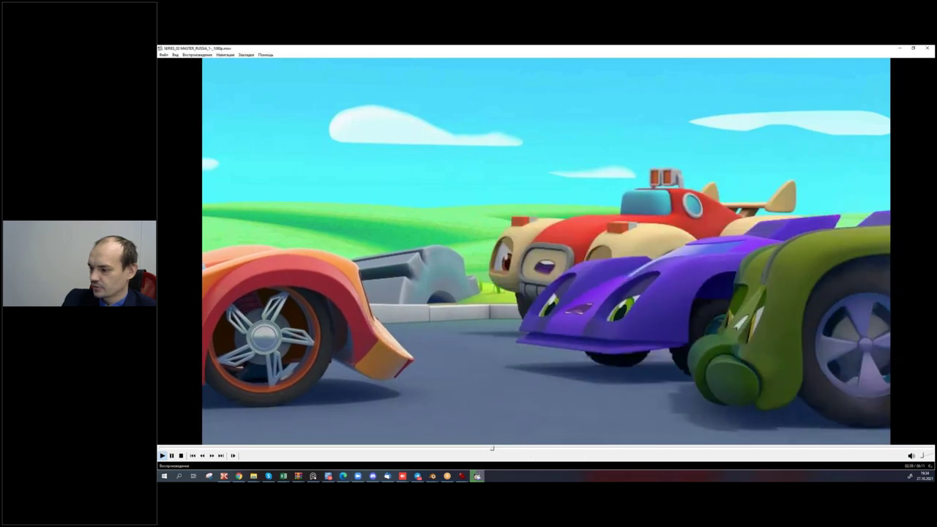
{"action": "left_click", "coordinate": [599, 450]}
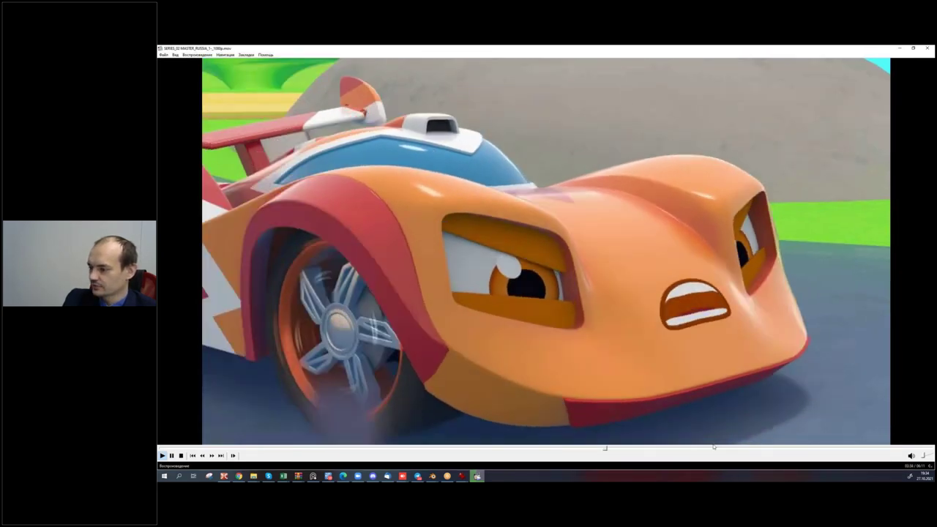
{"action": "left_click", "coordinate": [713, 449]}
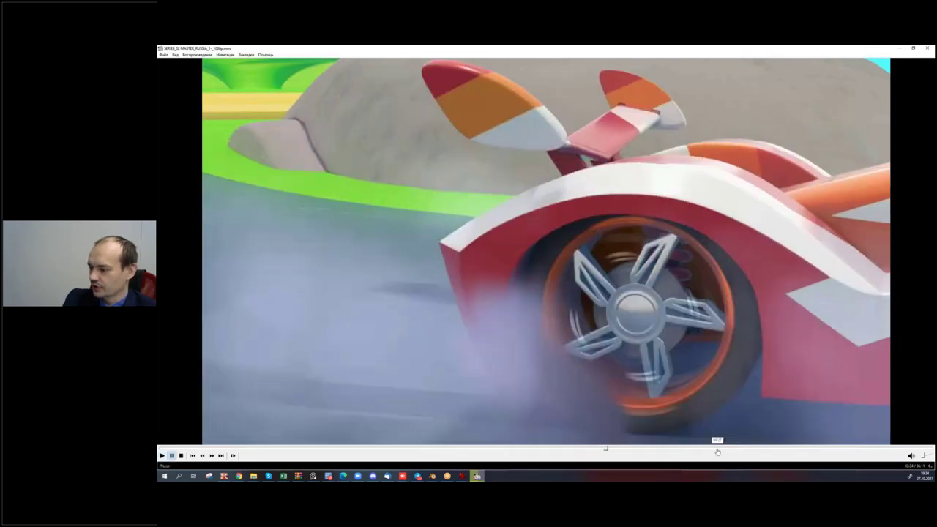
{"action": "left_click", "coordinate": [730, 435]}
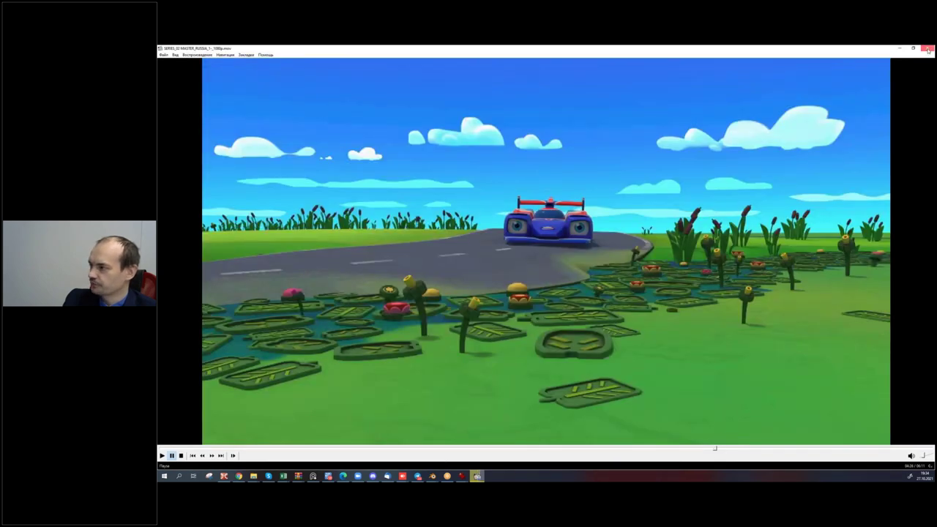
{"action": "left_click", "coordinate": [927, 49]}
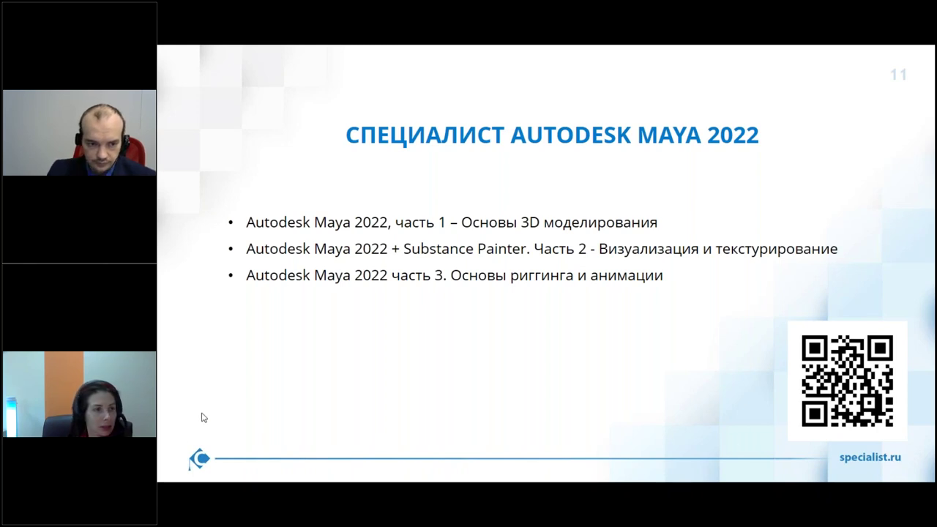
Advance from the Autodesk Maya 2022 slide to the 'Моделирование персонажей в Blender' course slide.
{"action": "left_click", "coordinate": [188, 470]}
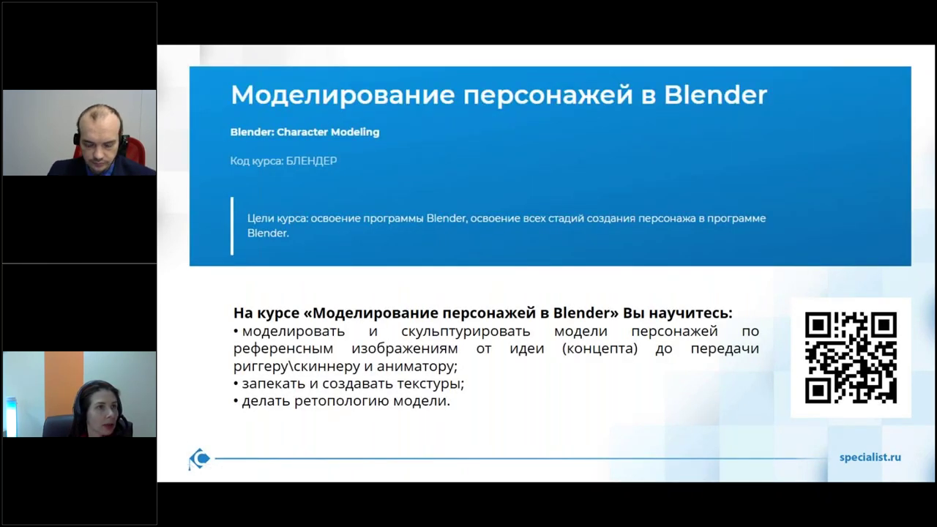